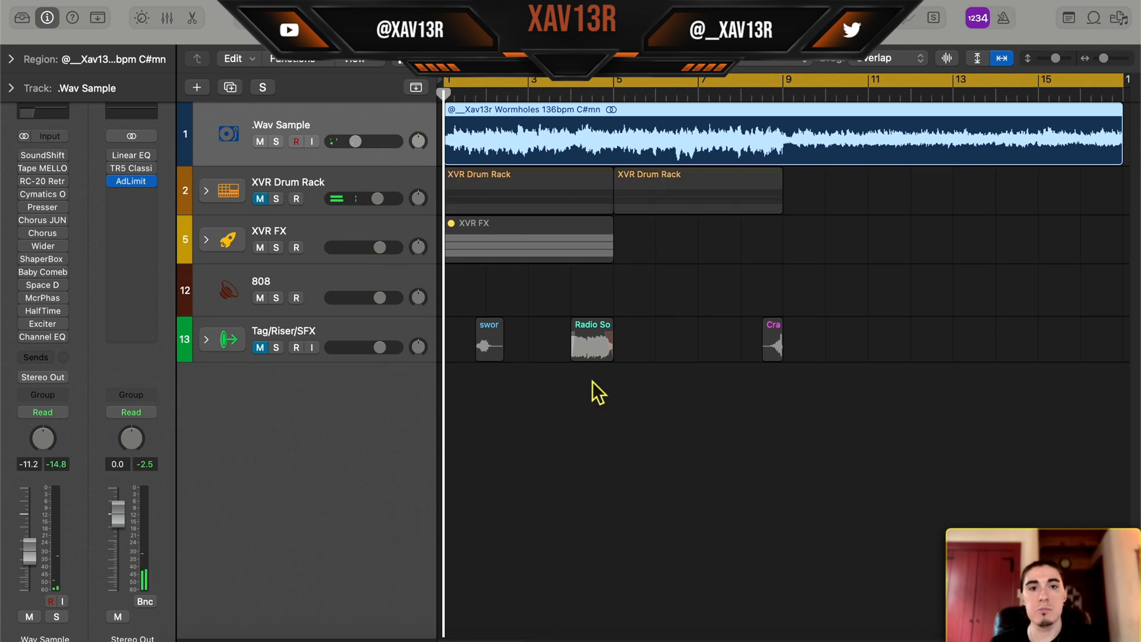
Step: Play the sample and set the .Wav Sample track's volume to -7.8 dB
{"action": "key", "text": "space"}
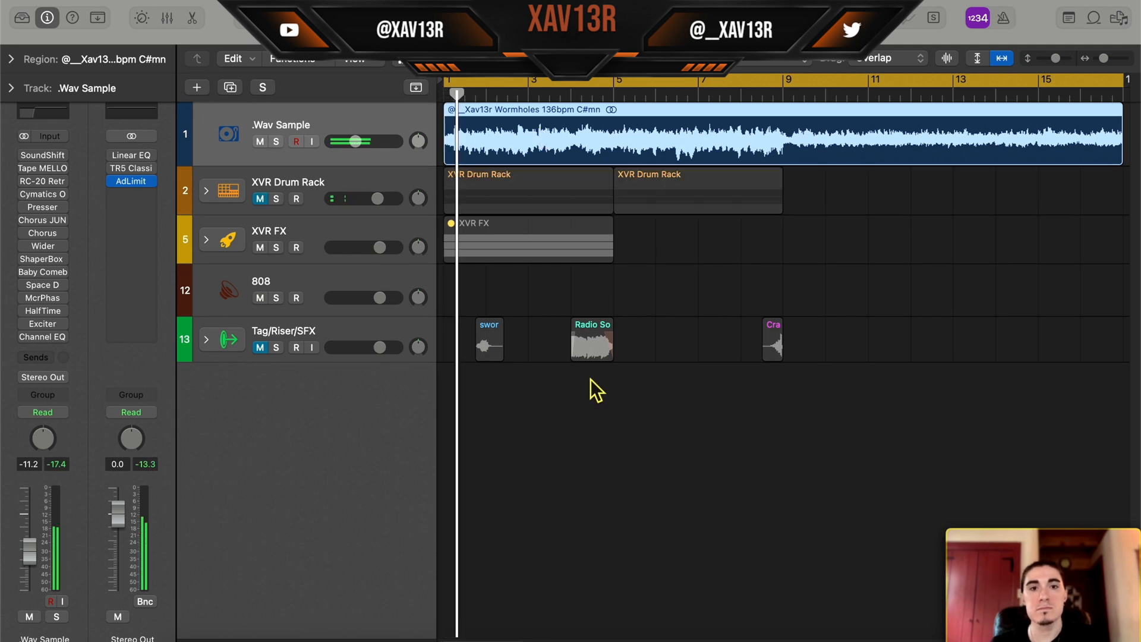
{"action": "left_click_drag", "start_coordinate": [372, 150], "coordinate": [378, 157]}
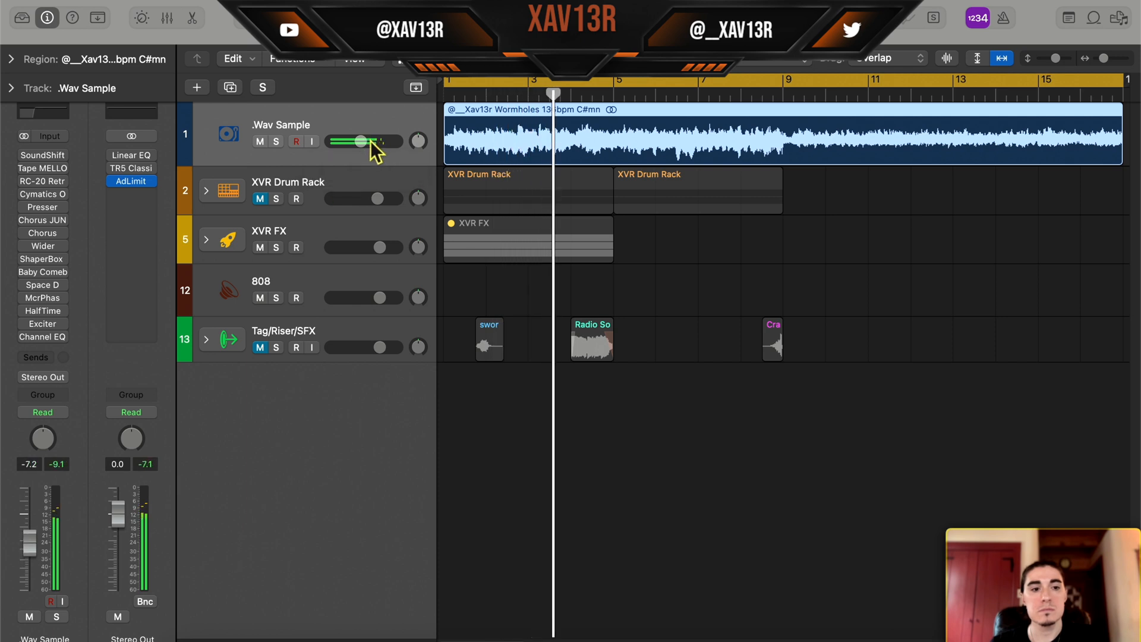
{"action": "left_click_drag", "start_coordinate": [360, 141], "coordinate": [357, 148]}
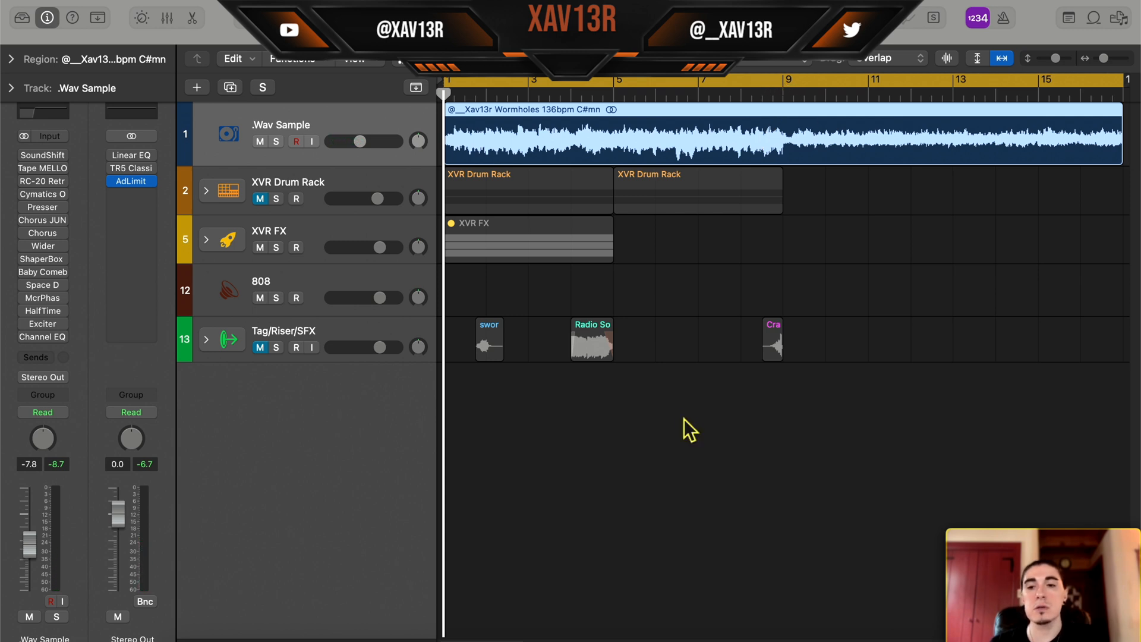
Step: Unmute the XVR Drum Rack and inspect the first 1ØØ Clap and OG HH regions in the editor
{"action": "mouse_move", "coordinate": [683, 637]}
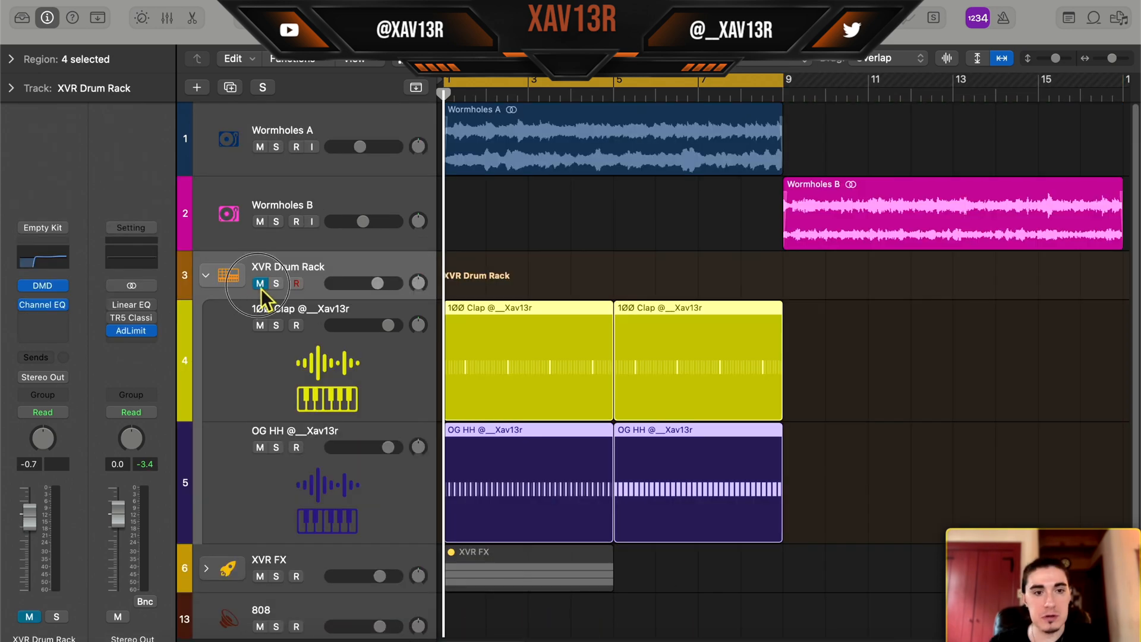
{"action": "left_click", "coordinate": [466, 275]}
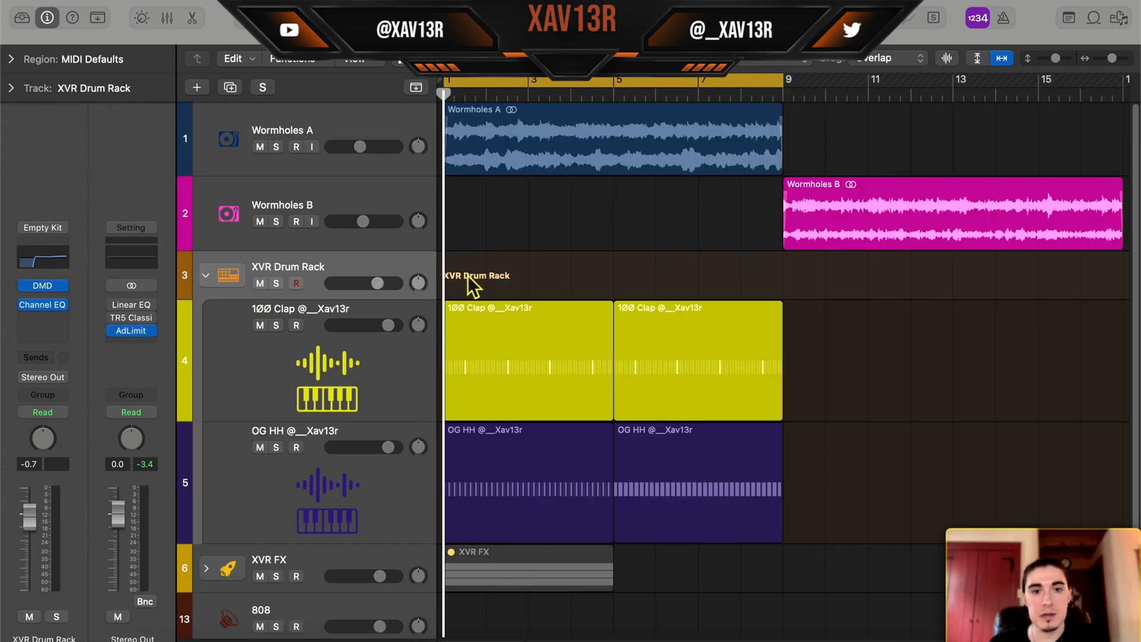
{"action": "left_click", "coordinate": [491, 350]}
{"action": "double_click", "coordinate": [494, 339]}
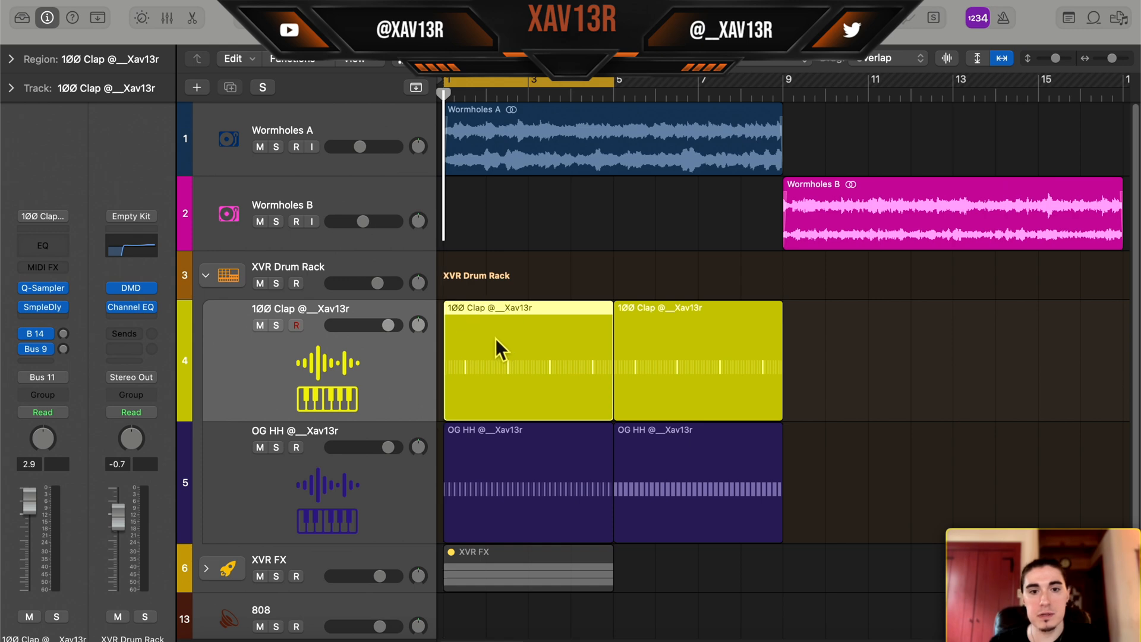
{"action": "key", "text": "e"}
{"action": "left_click", "coordinate": [504, 386]}
{"action": "double_click", "coordinate": [504, 387]}
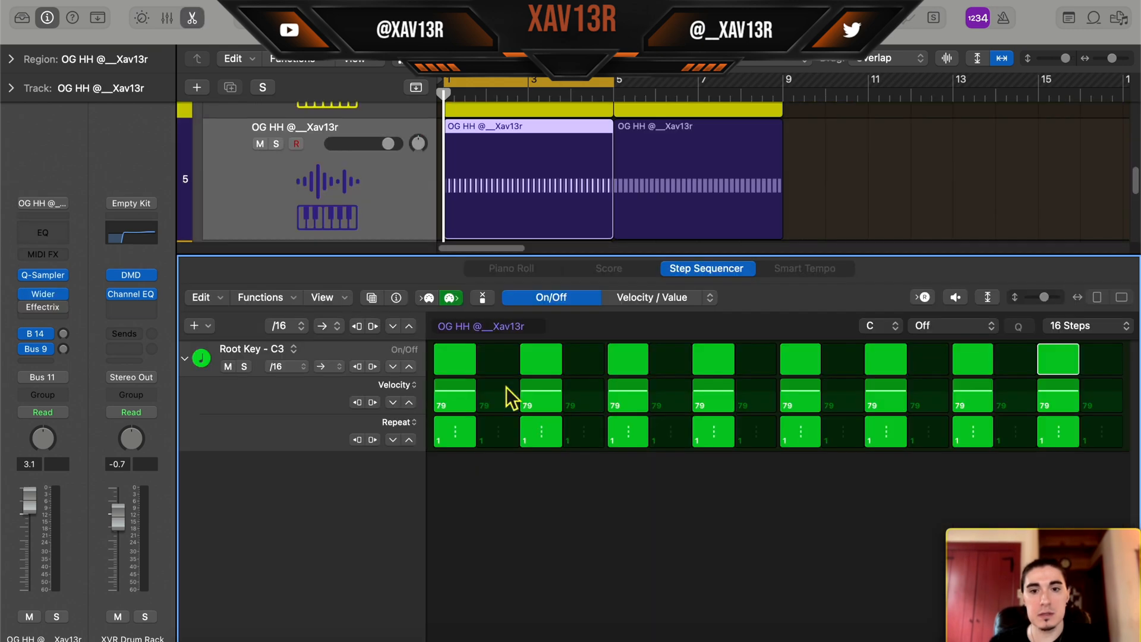
{"action": "key", "text": "e"}
Step: Play back the drum rack patterns over the first four bars, then stop playback
{"action": "key", "text": "space"}
{"action": "scroll", "coordinate": [606, 254], "scroll_direction": "up", "scroll_amount": 4}
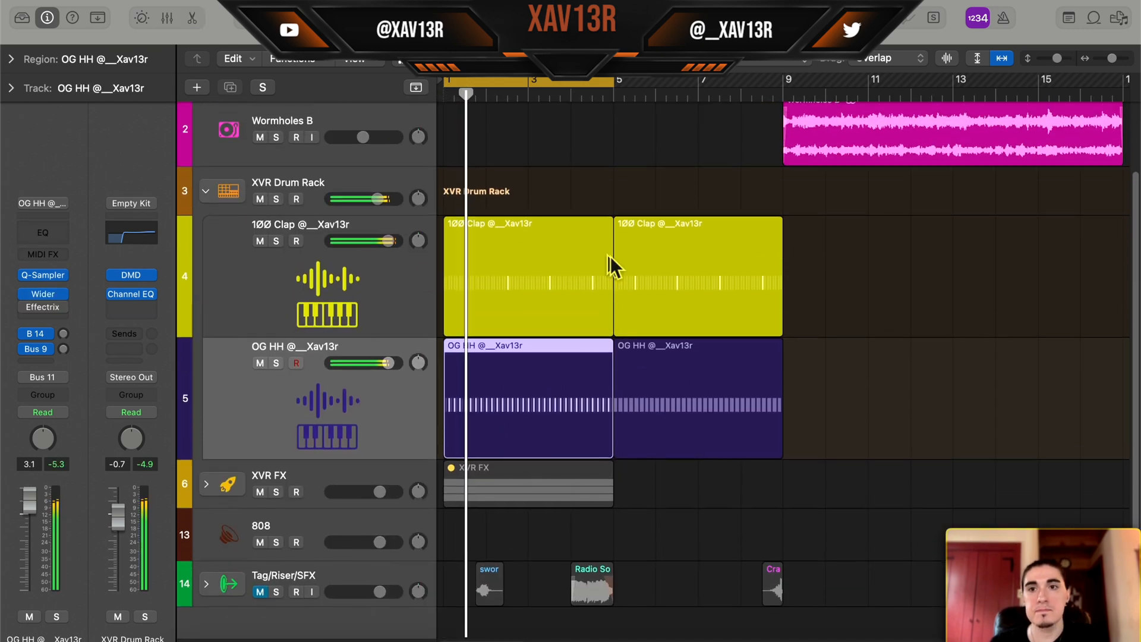
{"action": "scroll", "coordinate": [497, 293], "scroll_direction": "down", "scroll_amount": 3}
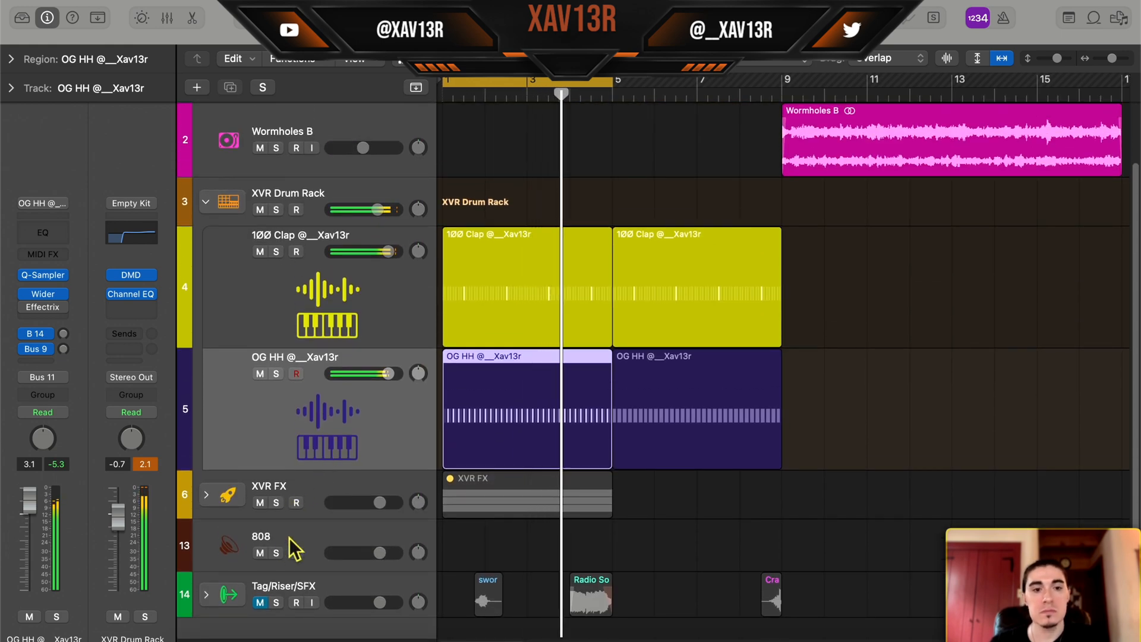
{"action": "key", "text": "space"}
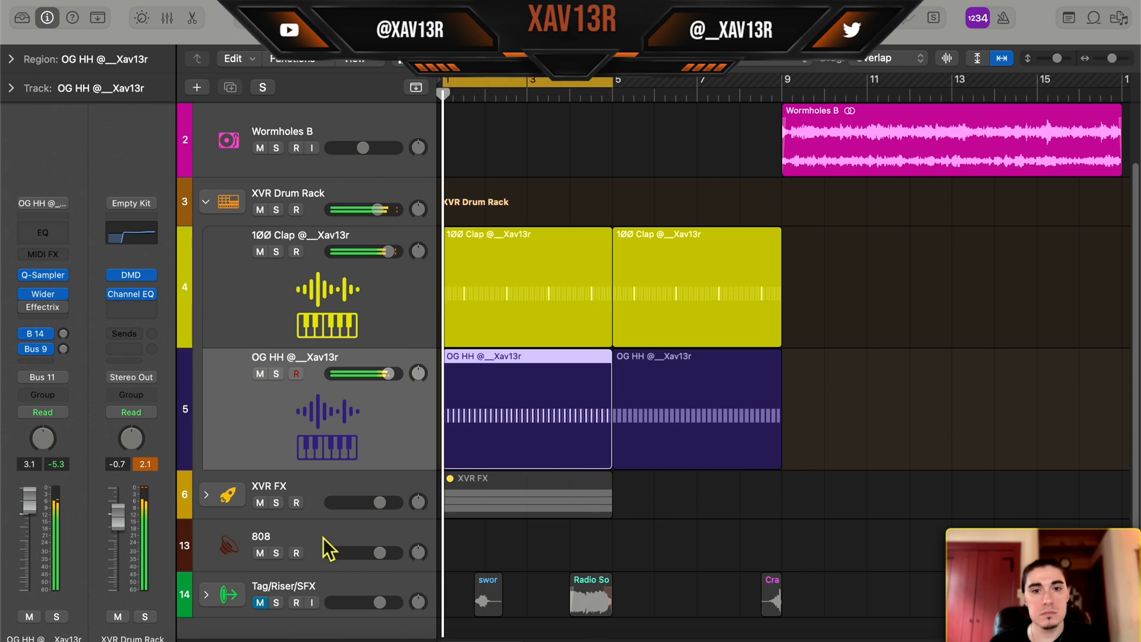
Step: Open the 808 track's Quick Sampler and show the file browser beside it
{"action": "left_click", "coordinate": [337, 533]}
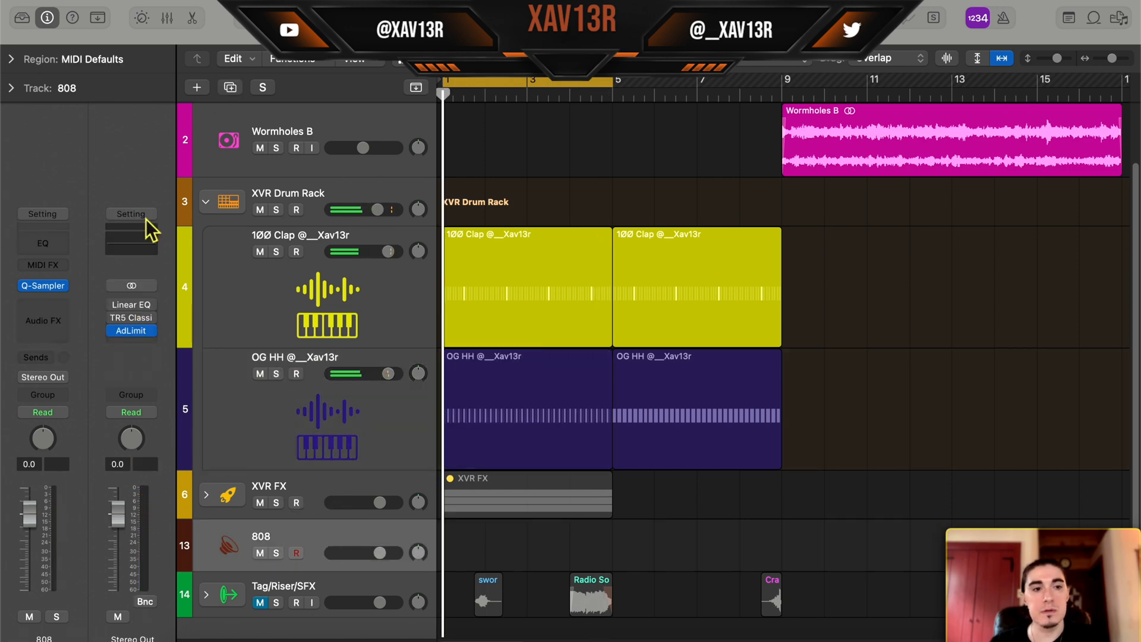
{"action": "left_click", "coordinate": [44, 286]}
{"action": "left_click_drag", "start_coordinate": [935, 68], "coordinate": [619, 71]}
{"action": "left_click", "coordinate": [1120, 19]}
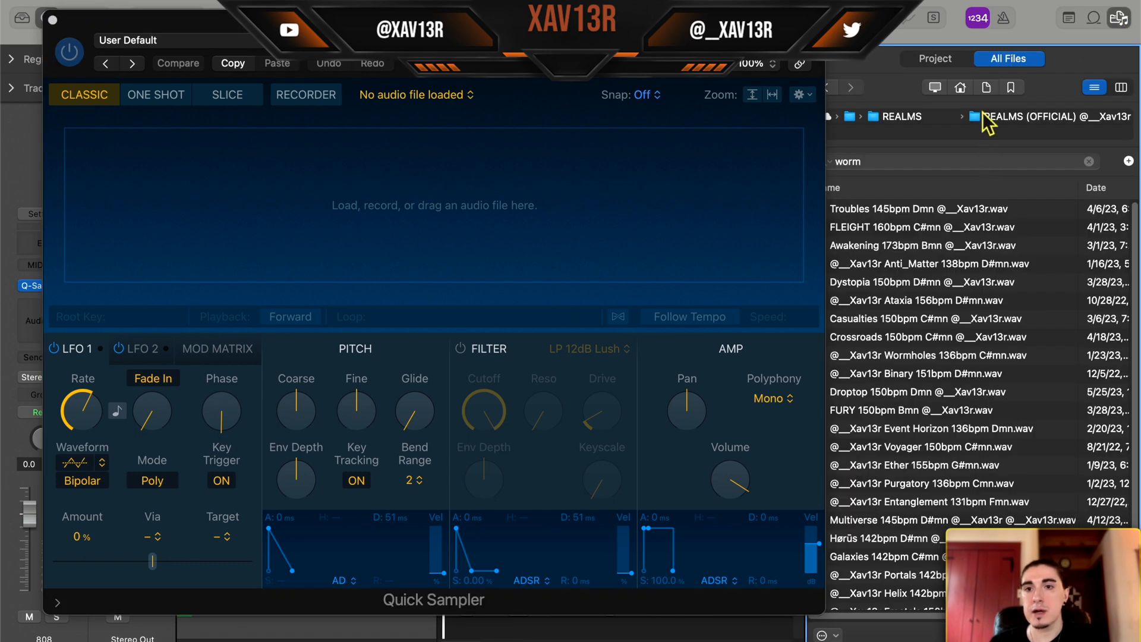
{"action": "left_click", "coordinate": [1011, 87]}
{"action": "double_click", "coordinate": [945, 245]}
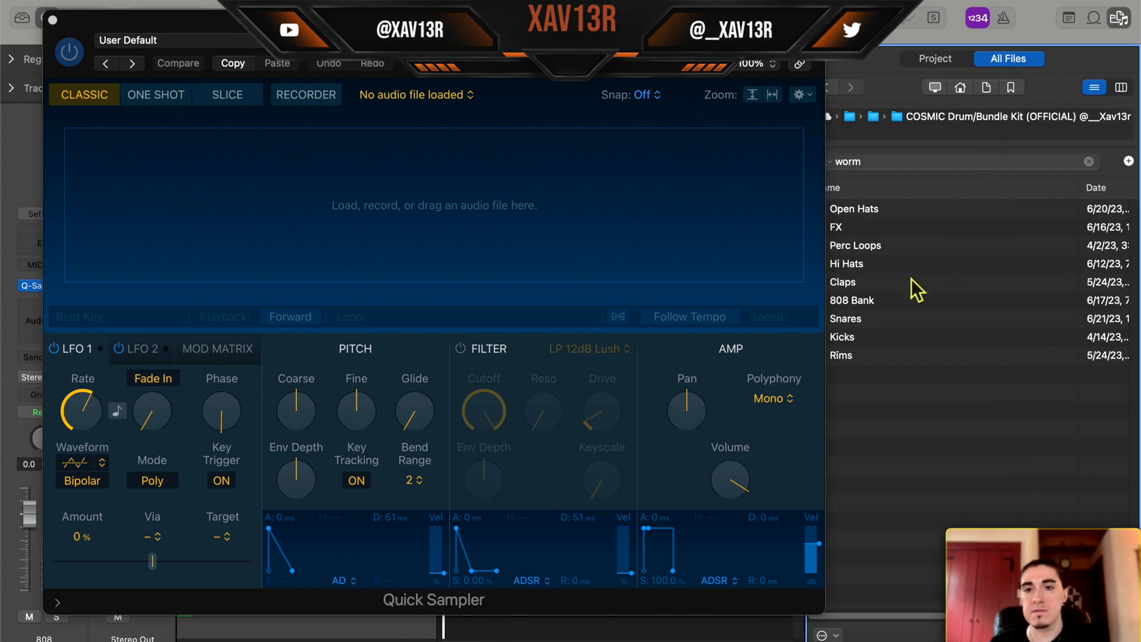
{"action": "left_click", "coordinate": [871, 302]}
{"action": "double_click", "coordinate": [871, 302]}
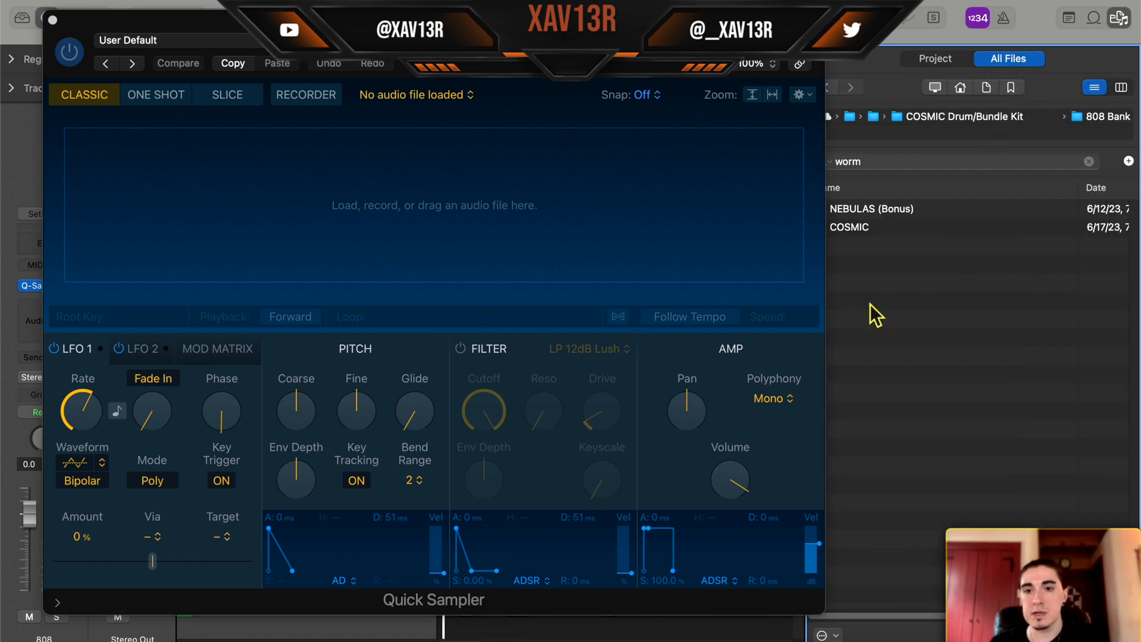
{"action": "double_click", "coordinate": [866, 231]}
{"action": "double_click", "coordinate": [863, 212]}
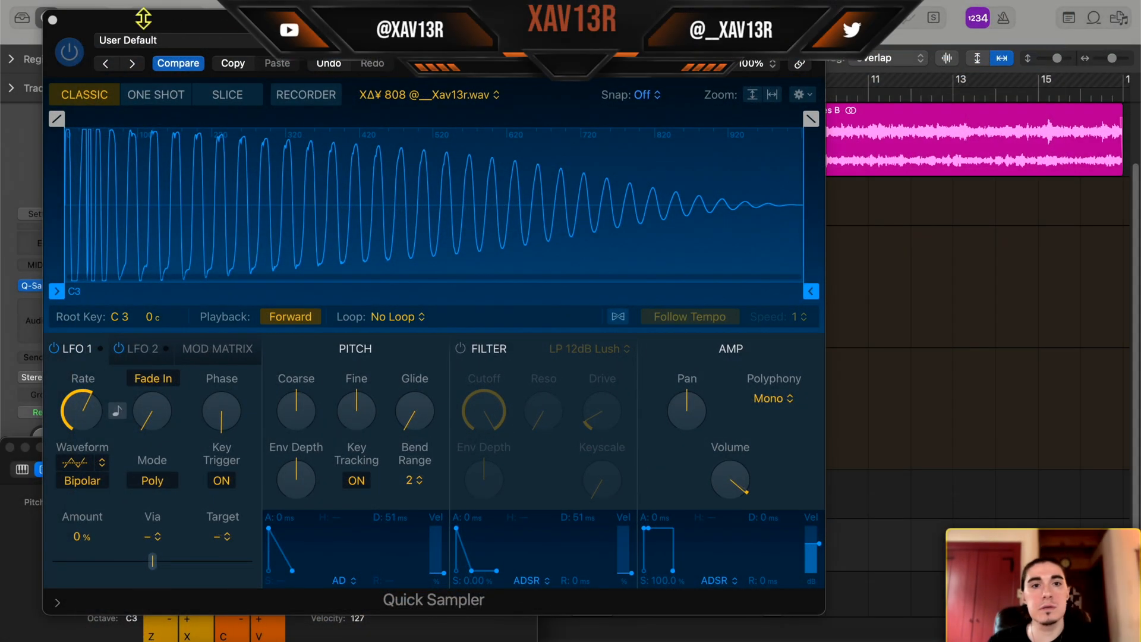
{"action": "left_click", "coordinate": [52, 20]}
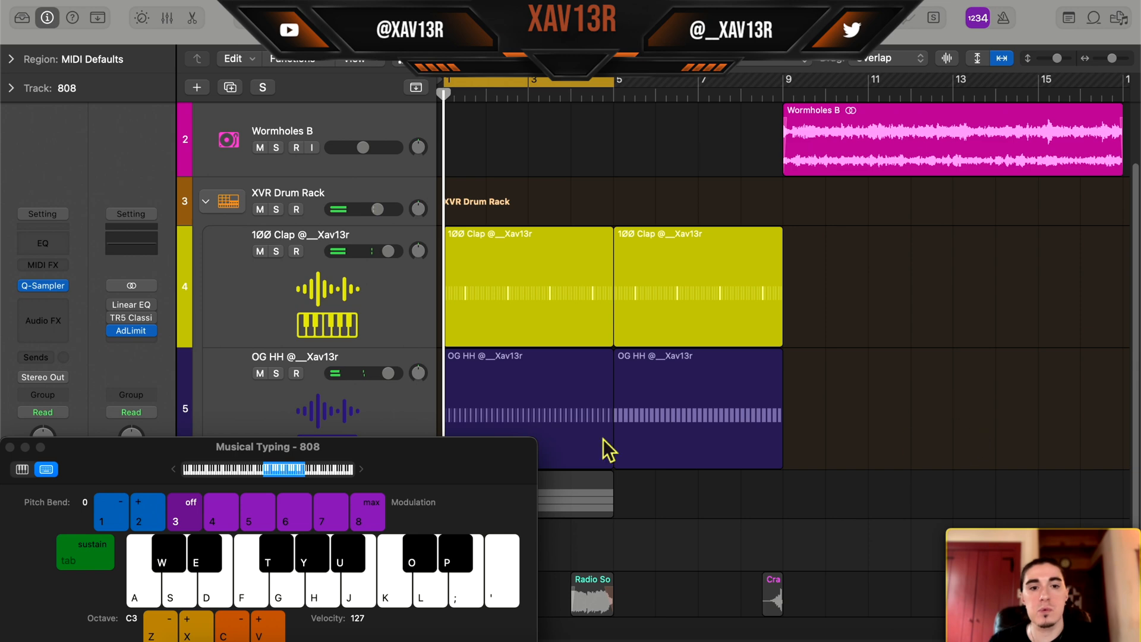
{"action": "left_click", "coordinate": [10, 447]}
Step: Create a MIDI region at bar 1 of the 808 track and open it in the Piano Roll
{"action": "scroll", "coordinate": [453, 534], "scroll_direction": "down", "scroll_amount": 1}
{"action": "right_click", "coordinate": [460, 532]}
{"action": "left_click", "coordinate": [522, 434]}
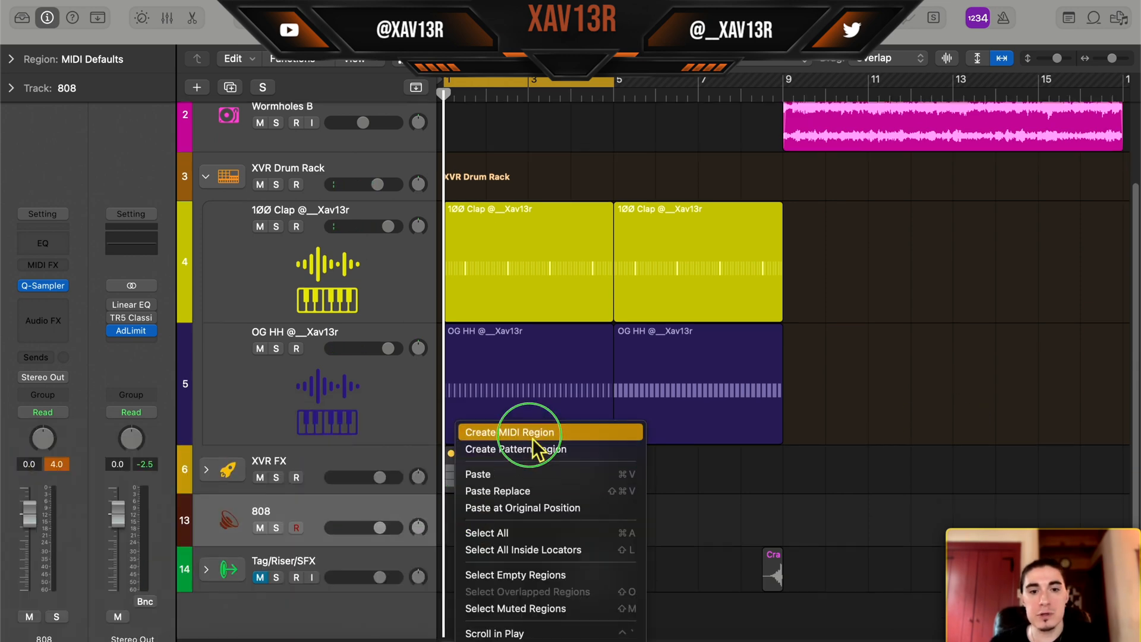
{"action": "key", "text": "p"}
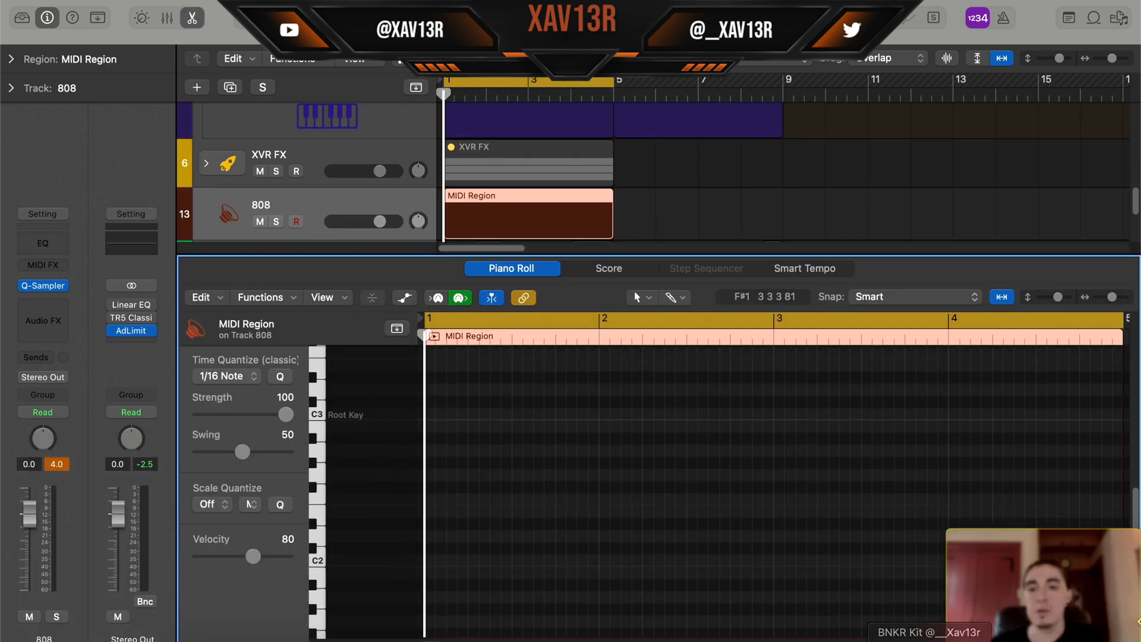
Step: Set the Piano Roll's time quantize to 1/8 Note and the note velocity to 127
{"action": "scroll", "coordinate": [491, 479], "scroll_direction": "up", "scroll_amount": 2}
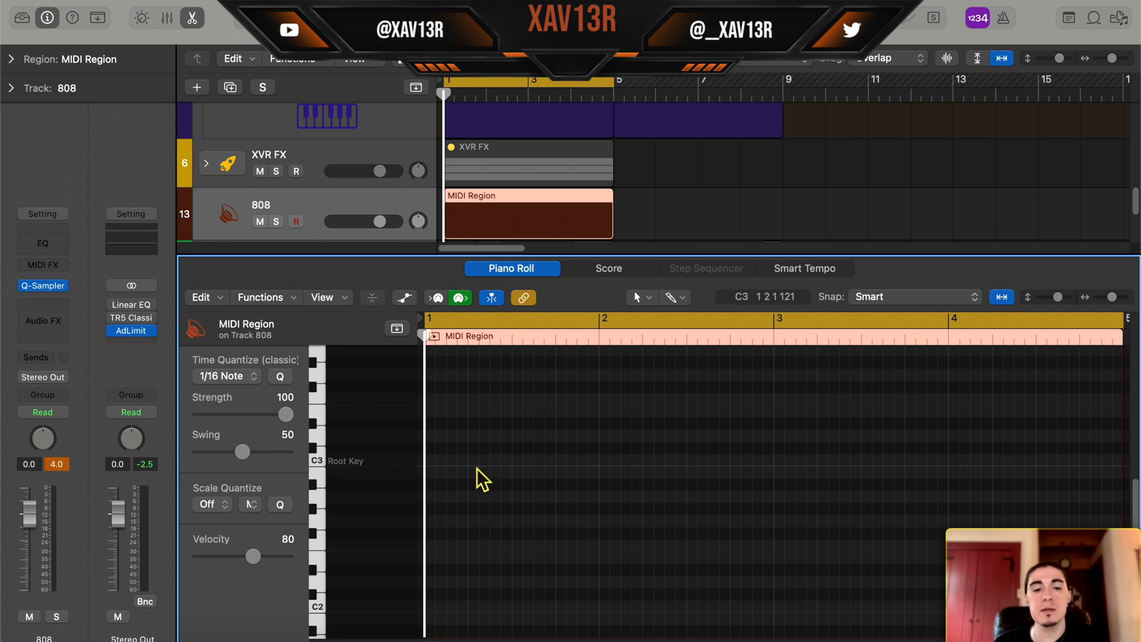
{"action": "left_click", "coordinate": [221, 376]}
{"action": "left_click", "coordinate": [229, 361]}
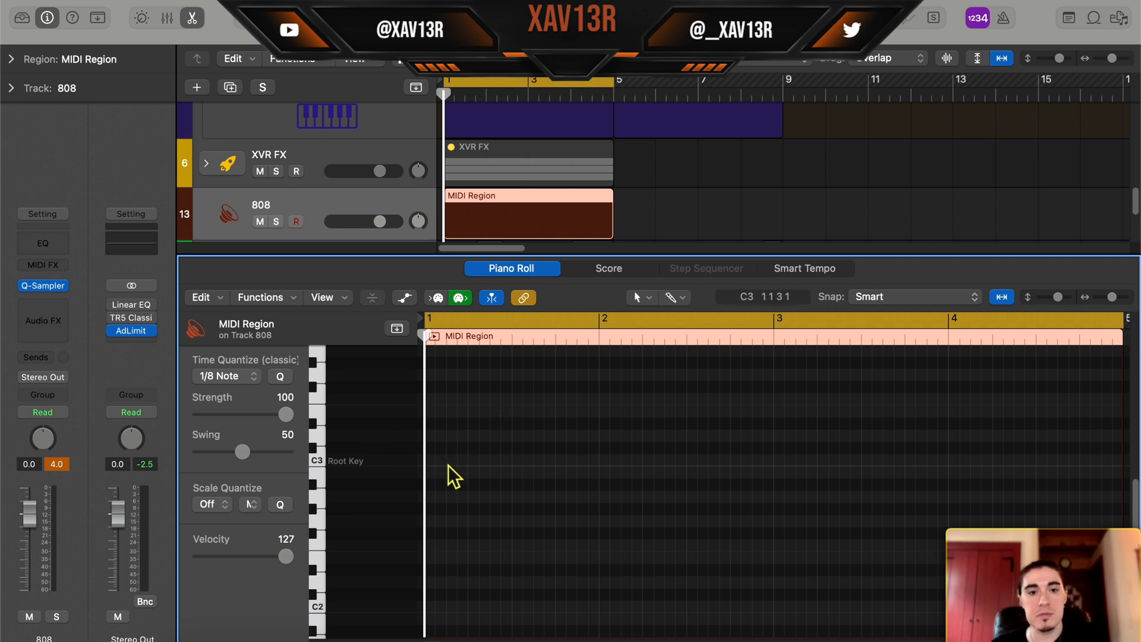
Step: Draw five consecutive C#3 notes across bars 1 and 2, and repeat them in bars 3 and 4
{"action": "left_click", "coordinate": [435, 447]}
{"action": "left_click", "coordinate": [500, 448]}
{"action": "left_click", "coordinate": [566, 448]}
{"action": "left_click", "coordinate": [653, 448]}
{"action": "left_click", "coordinate": [719, 448]}
{"action": "left_click_drag", "start_coordinate": [841, 393], "coordinate": [386, 533]}
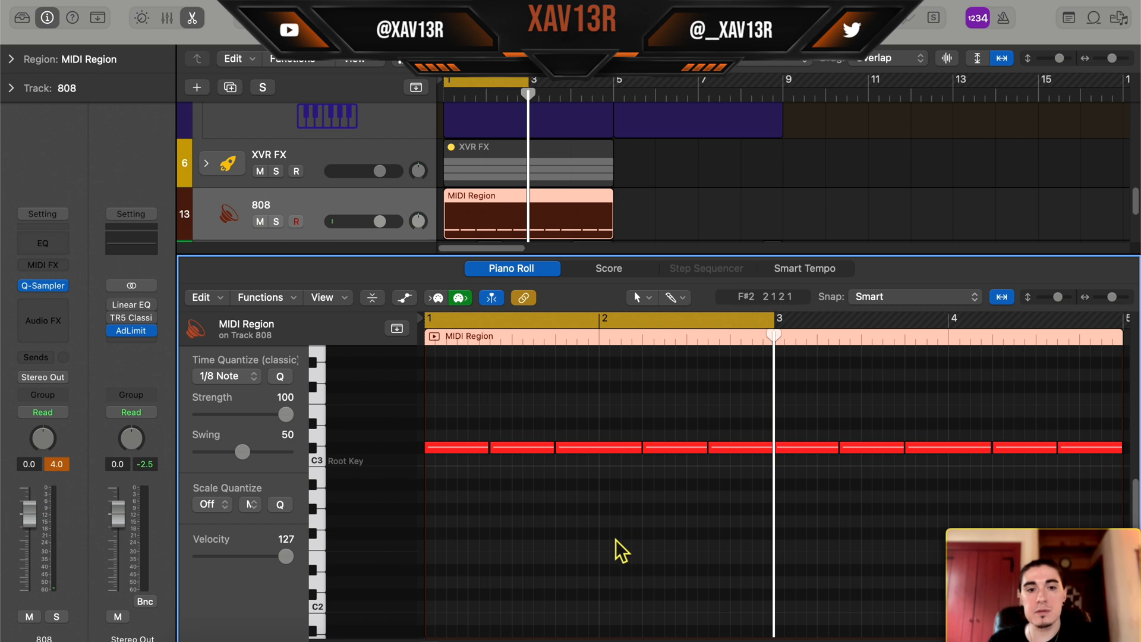
Step: Play back the 808 pattern over bars 1 and 2 and review its notes
{"action": "key", "text": "space"}
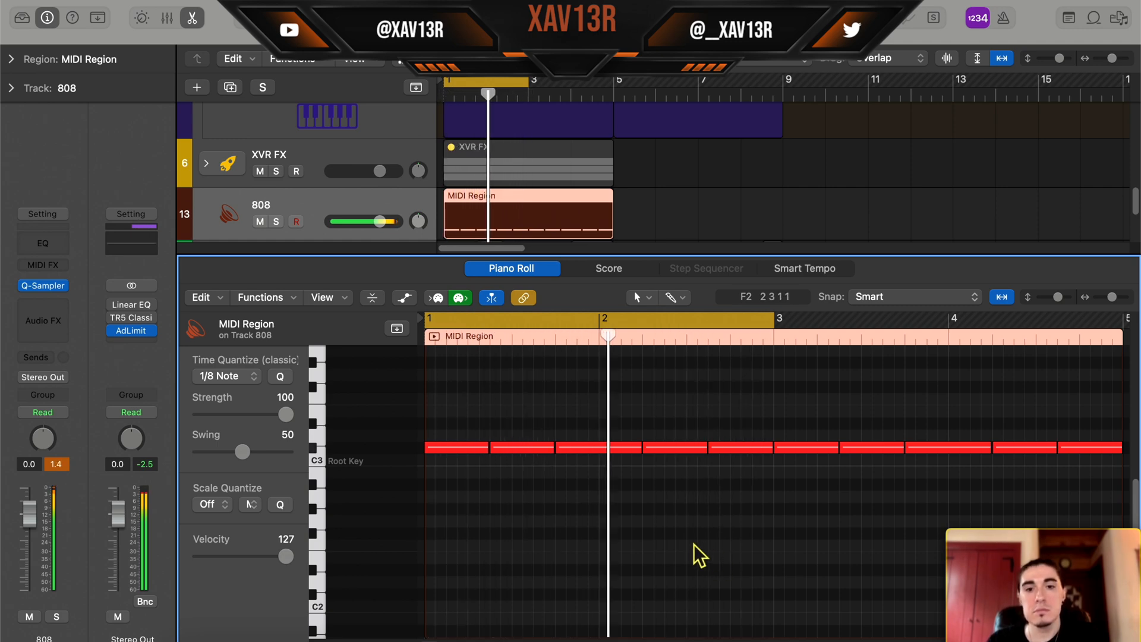
{"action": "key", "text": "space"}
{"action": "scroll", "coordinate": [565, 502], "scroll_direction": "down", "scroll_amount": 3}
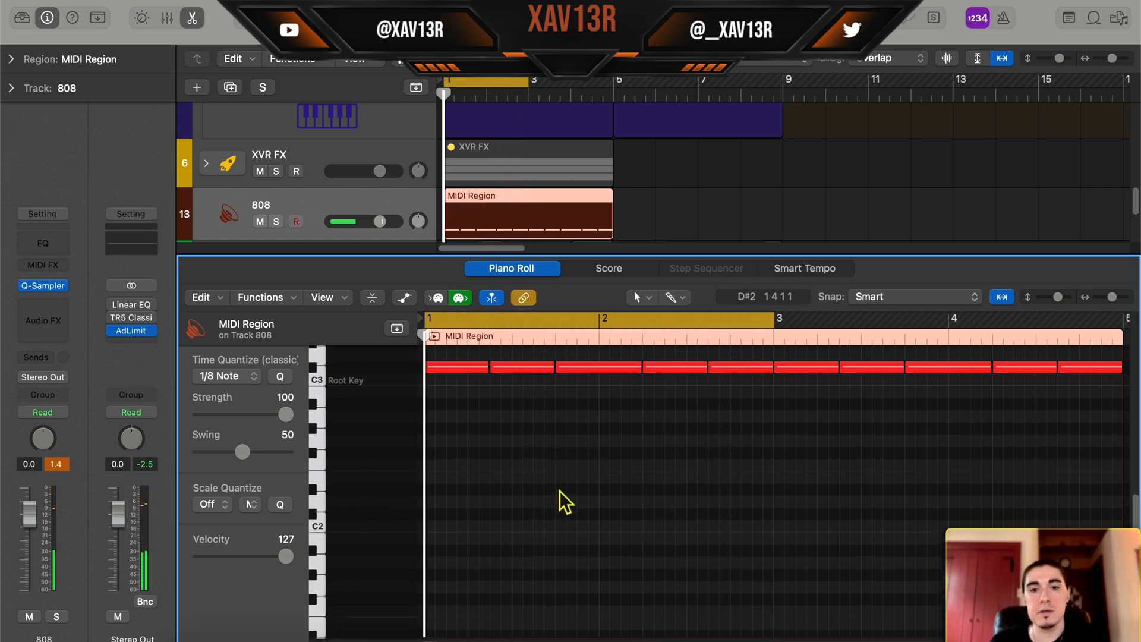
{"action": "scroll", "coordinate": [565, 502], "scroll_direction": "up", "scroll_amount": 1}
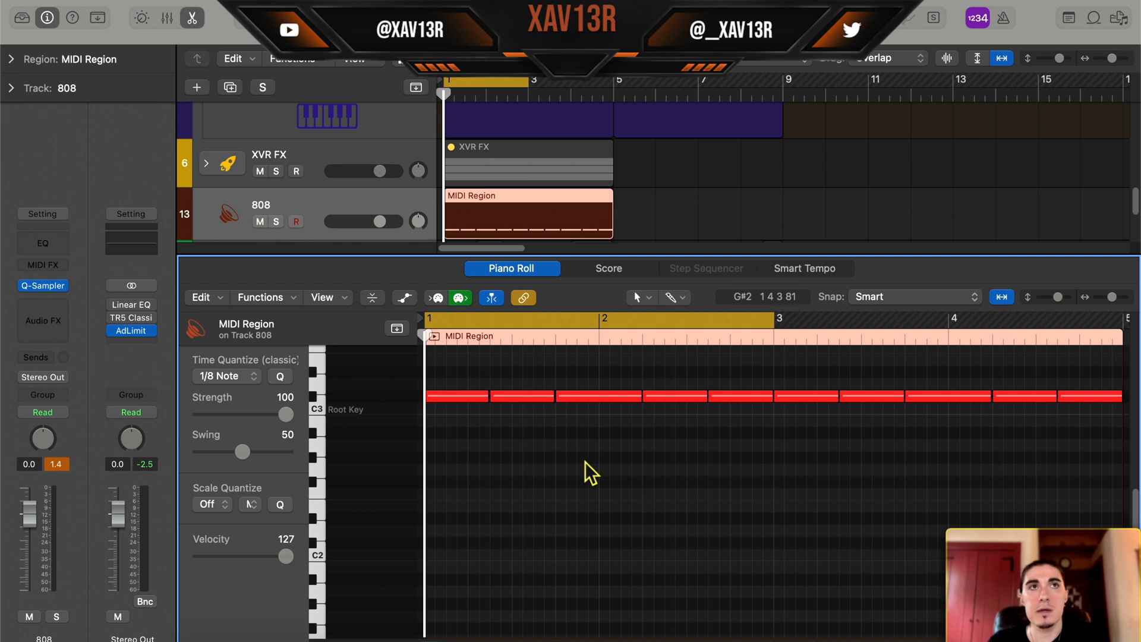
{"action": "scroll", "coordinate": [579, 489], "scroll_direction": "up", "scroll_amount": 2}
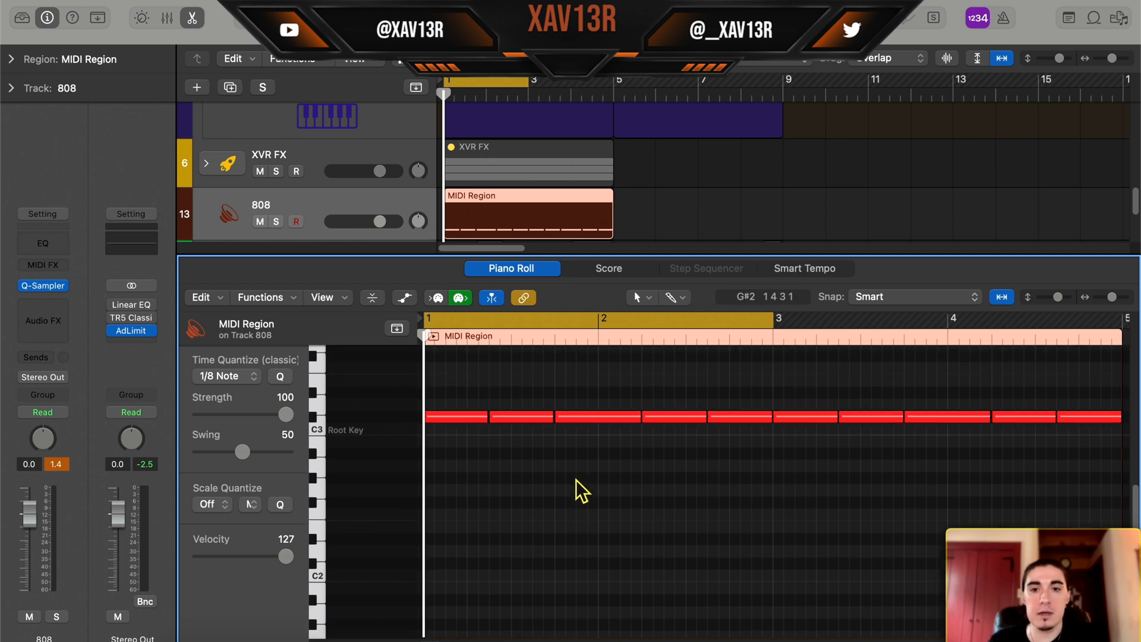
{"action": "scroll", "coordinate": [580, 490], "scroll_direction": "down", "scroll_amount": 2}
{"action": "scroll", "coordinate": [579, 490], "scroll_direction": "up", "scroll_amount": 2}
Step: Try splitting the second 808 note at position 1 3 3 and play back the result
{"action": "left_click", "coordinate": [534, 429]}
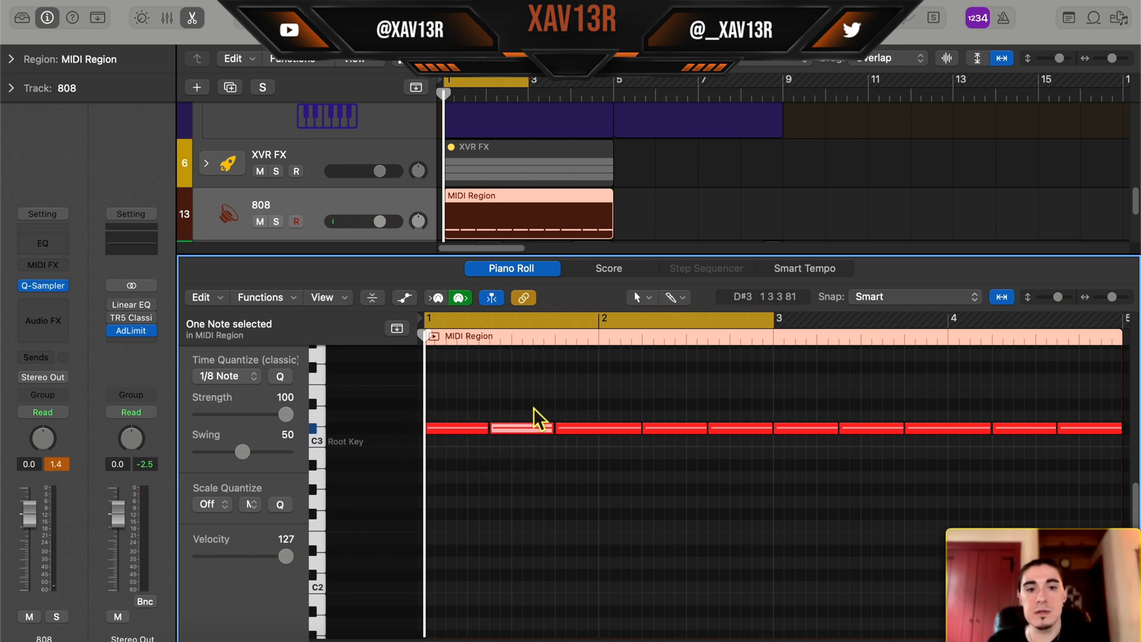
{"action": "left_click", "coordinate": [533, 340]}
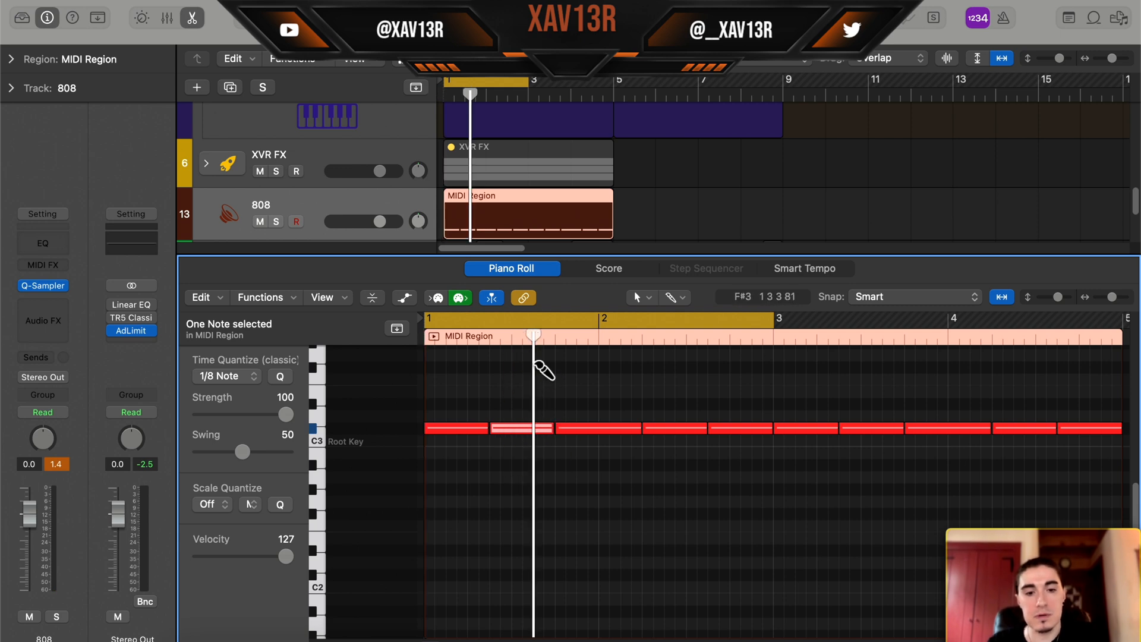
{"action": "key", "text": "super+t"}
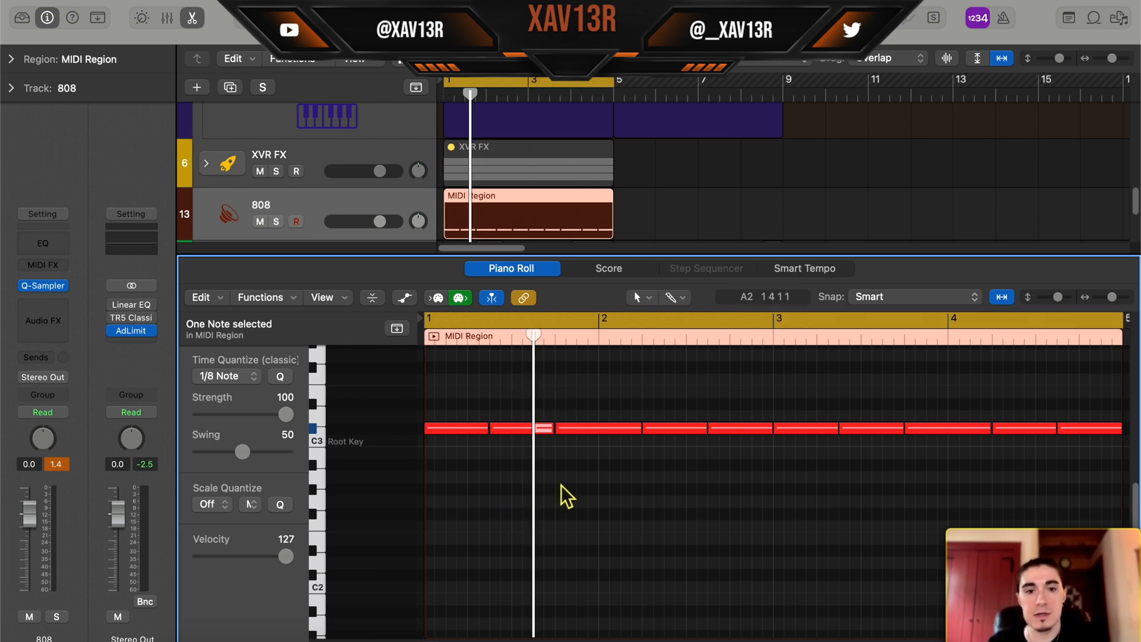
{"action": "key", "text": "space"}
{"action": "key", "text": "space"}
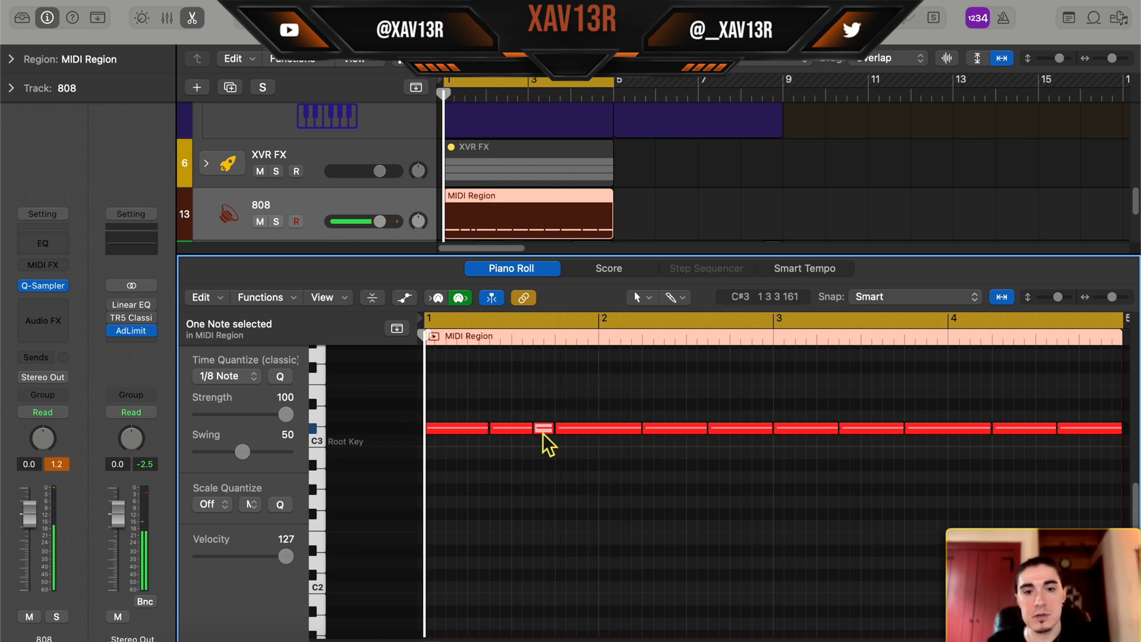
Step: Try splitting the last 808 note of bar 2 at position 2 4 3 and play back the variation
{"action": "left_click", "coordinate": [749, 338]}
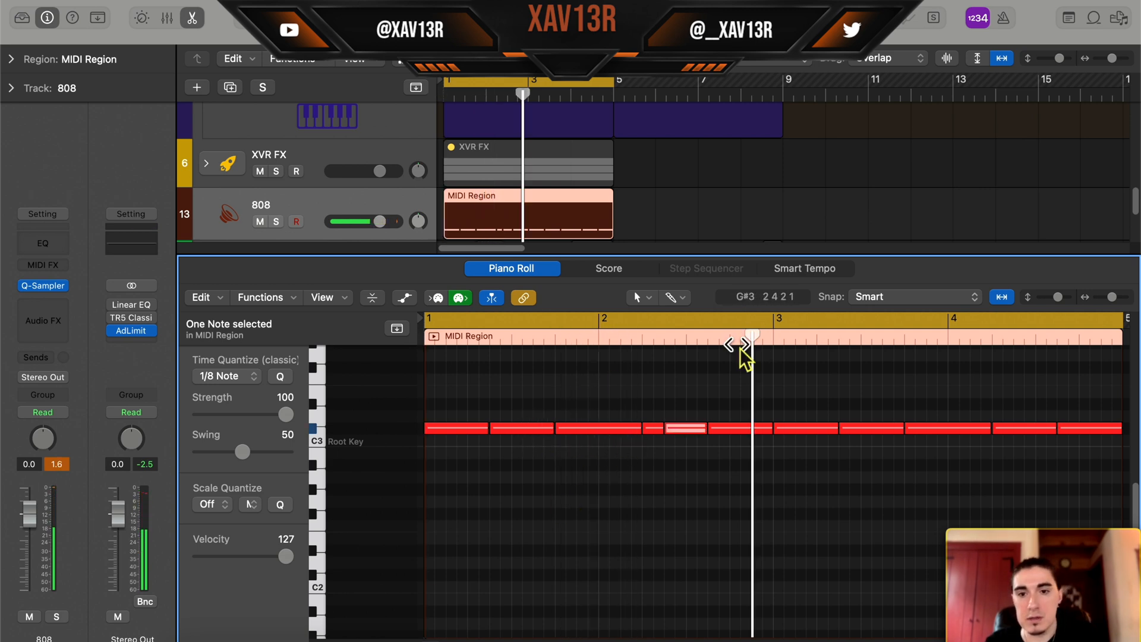
{"action": "left_click", "coordinate": [747, 430]}
{"action": "left_click", "coordinate": [668, 429]}
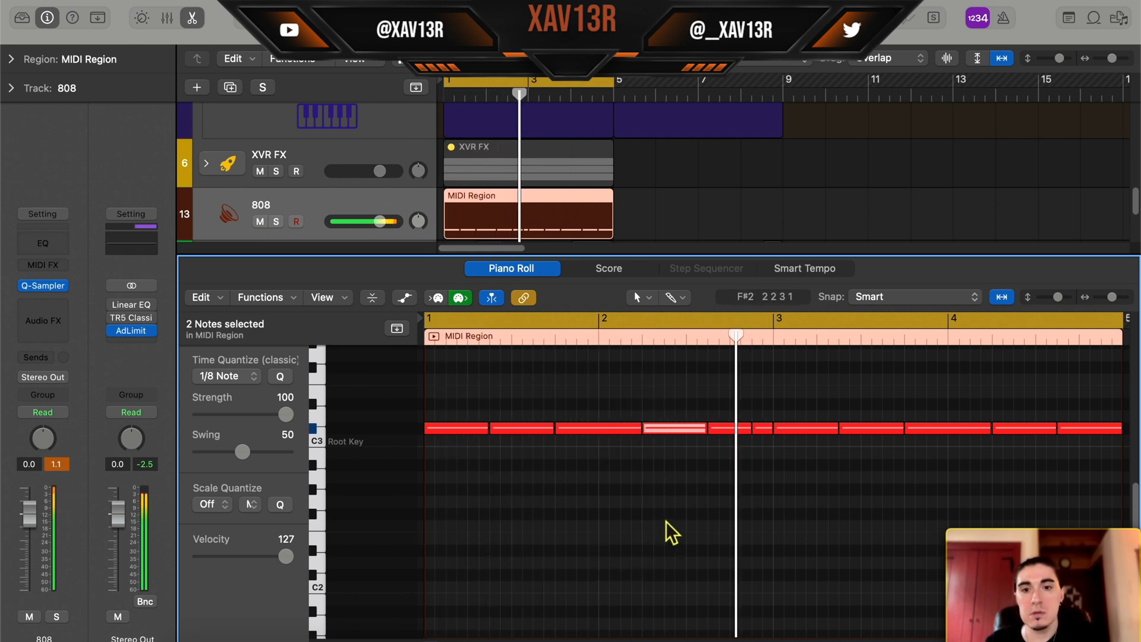
{"action": "key", "text": "space"}
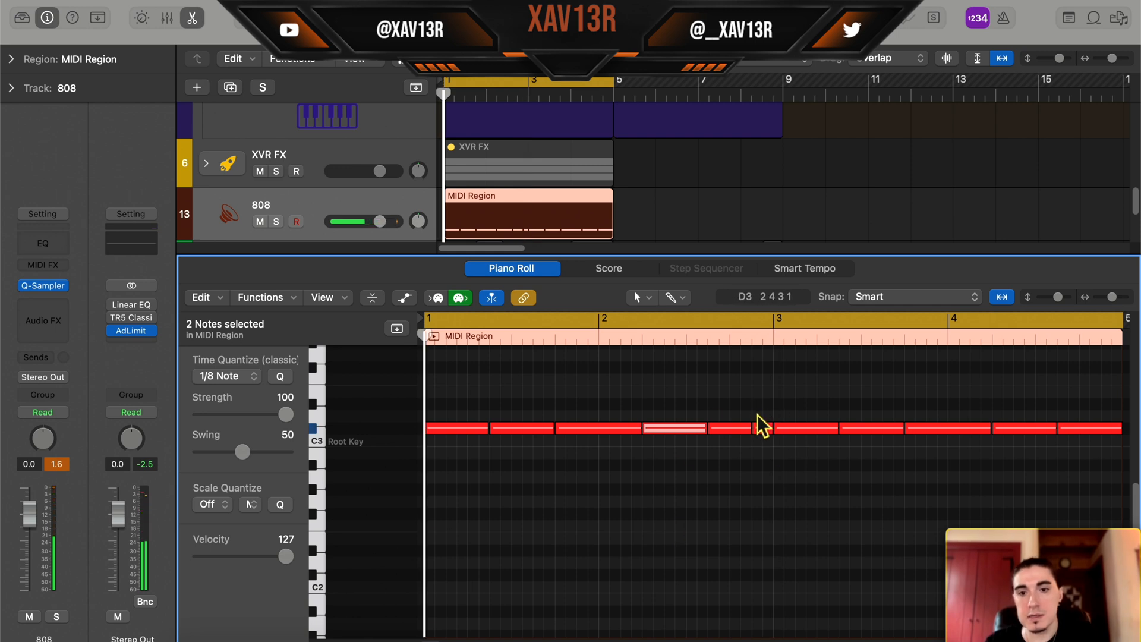
{"action": "left_click", "coordinate": [709, 336]}
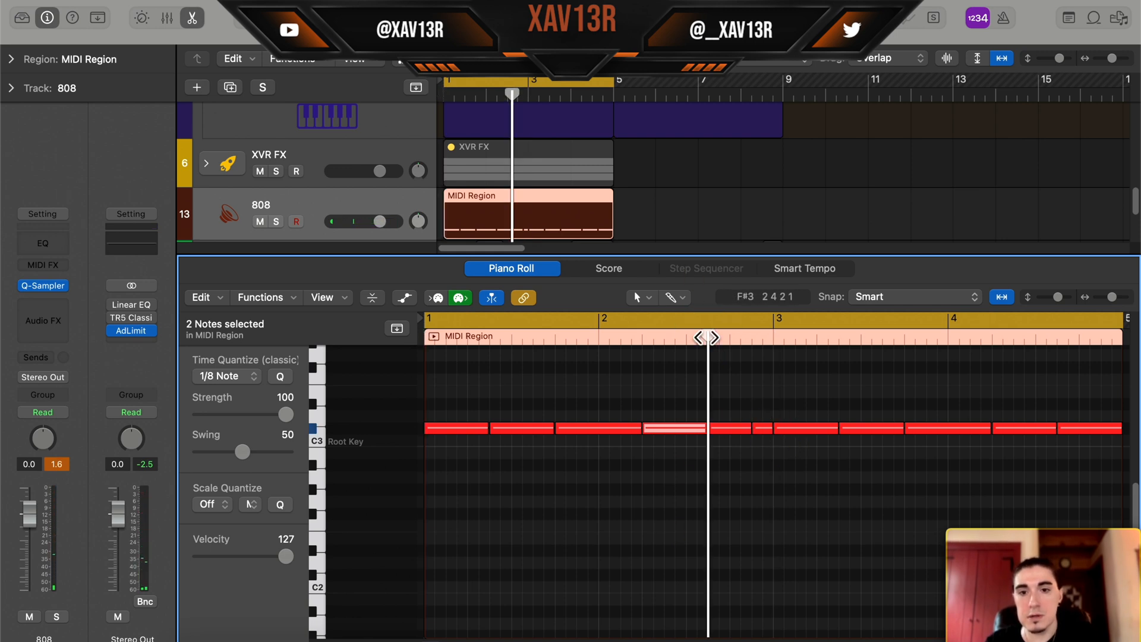
{"action": "key", "text": "space"}
{"action": "key", "text": "space"}
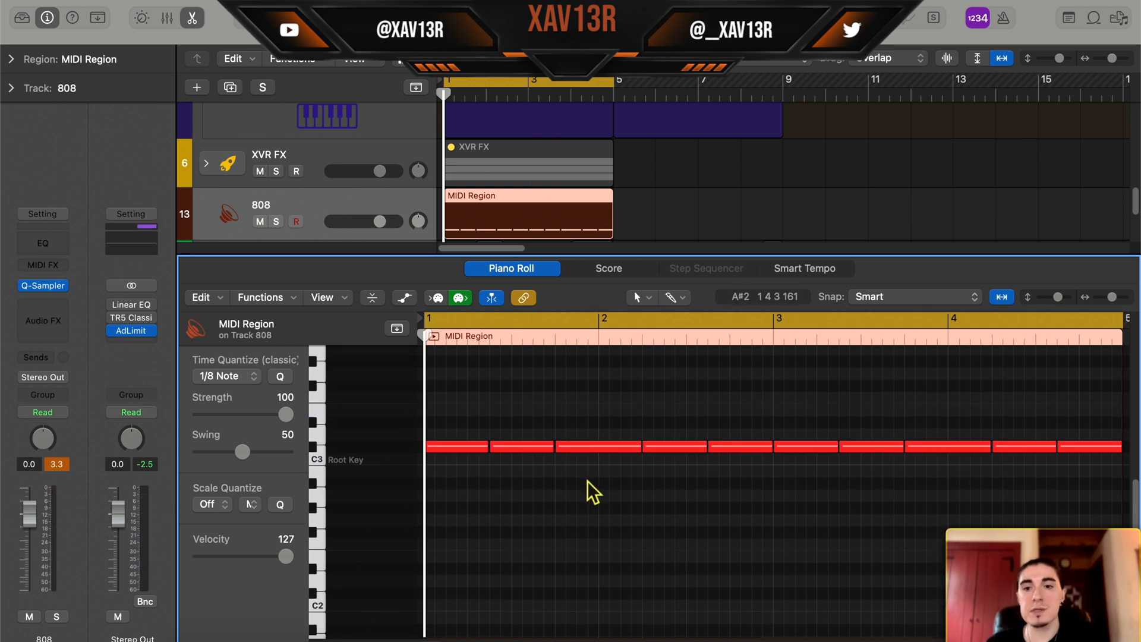
Step: Try replacing the bar 1 notes with one long C#3 note lasting until bar 2, and play back bars 1 and 2
{"action": "left_click_drag", "start_coordinate": [527, 468], "coordinate": [528, 575]}
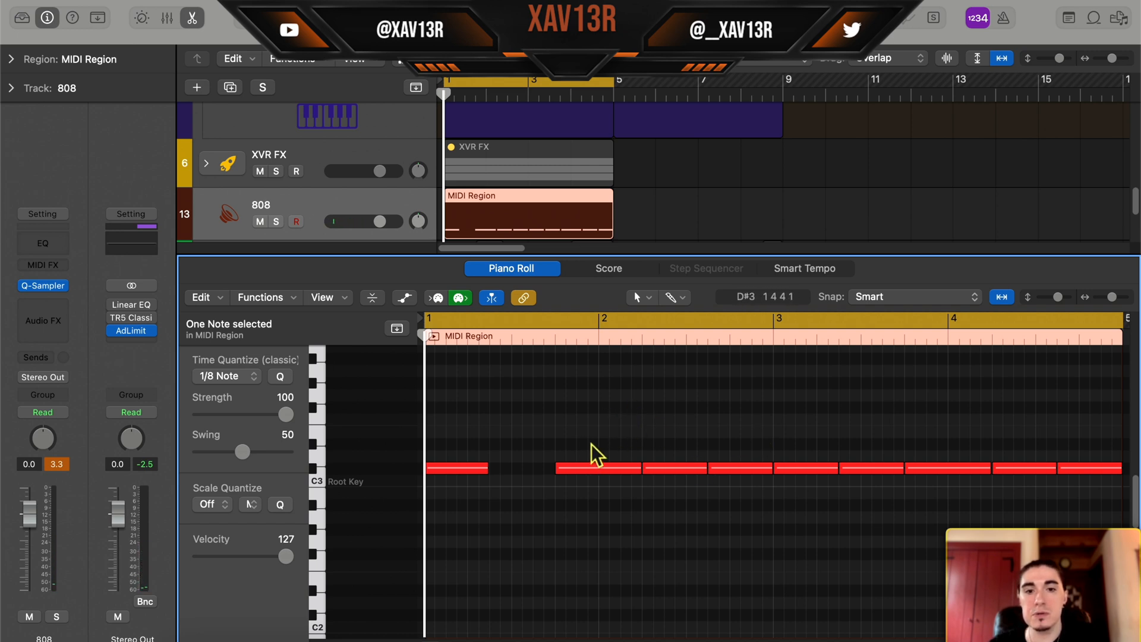
{"action": "key", "text": "Delete"}
{"action": "left_click_drag", "start_coordinate": [486, 468], "coordinate": [597, 499]}
{"action": "left_click", "coordinate": [788, 322], "text": "shift"}
{"action": "key", "text": "space"}
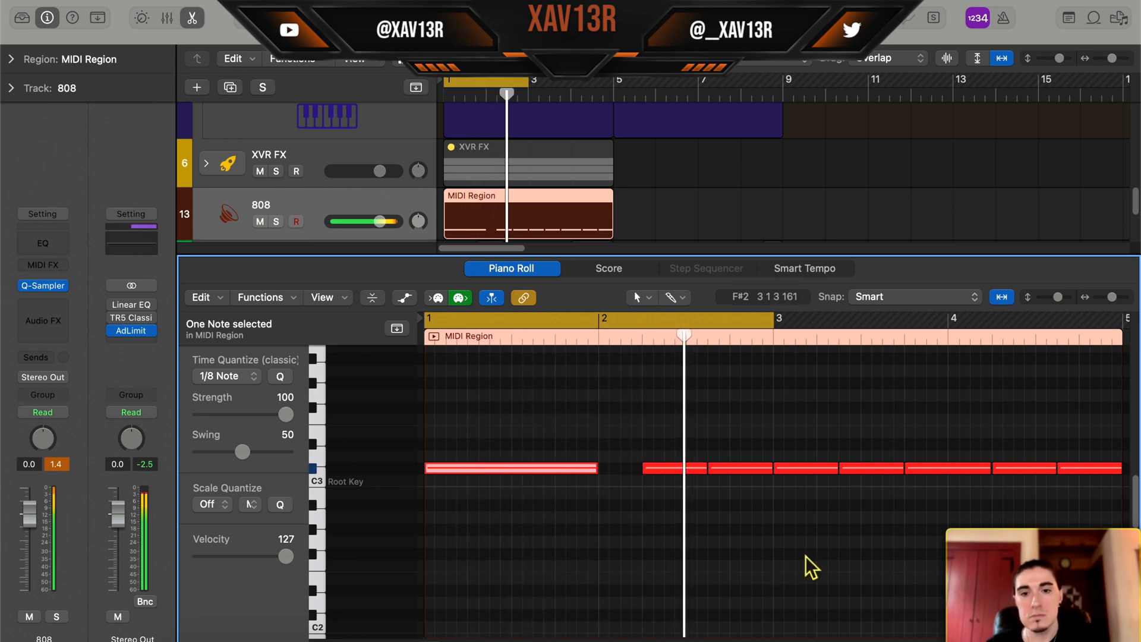
{"action": "key", "text": "space"}
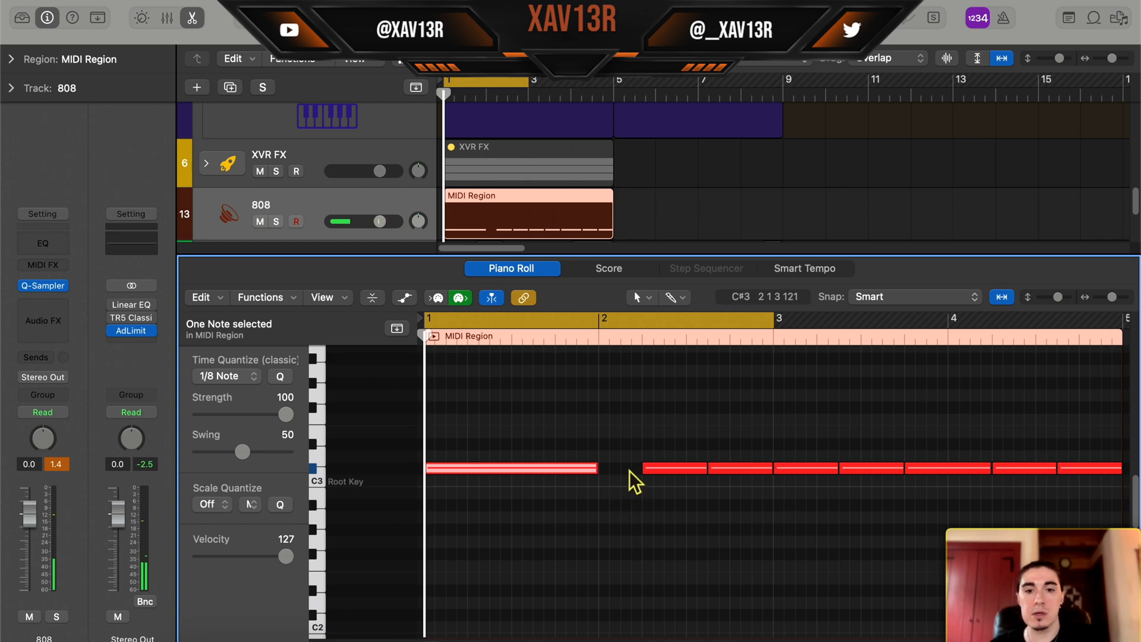
{"action": "key", "text": "super+z"}
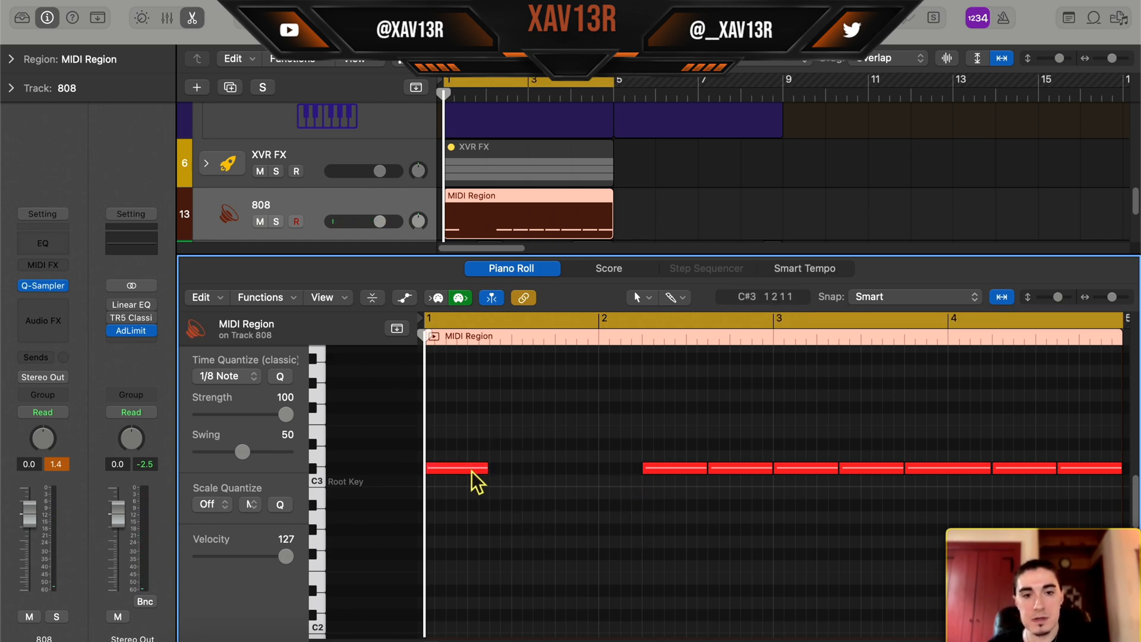
Step: Try copying the first note to 1 2 3 and 1 4 1, extending the last copy to bar 3, and play back the pattern
{"action": "left_click_drag", "start_coordinate": [460, 475], "coordinate": [592, 472]}
{"action": "left_click_drag", "start_coordinate": [676, 446], "coordinate": [748, 535]}
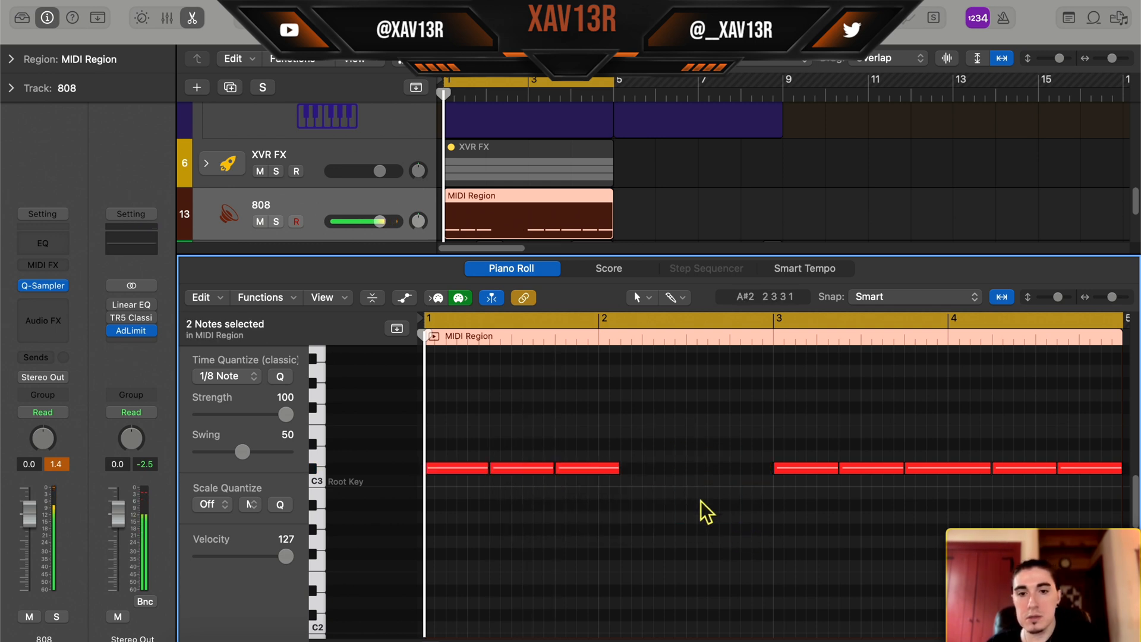
{"action": "left_click_drag", "start_coordinate": [614, 468], "coordinate": [640, 475]}
{"action": "left_click", "coordinate": [1102, 517]}
{"action": "left_click_drag", "start_coordinate": [1100, 510], "coordinate": [1103, 509]}
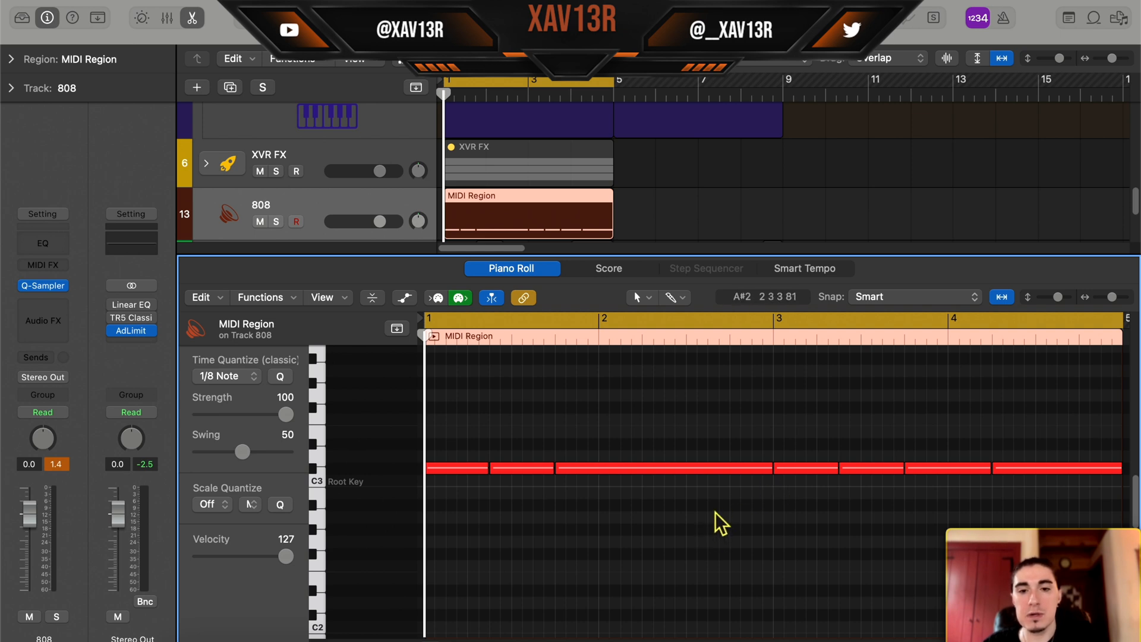
{"action": "key", "text": "space"}
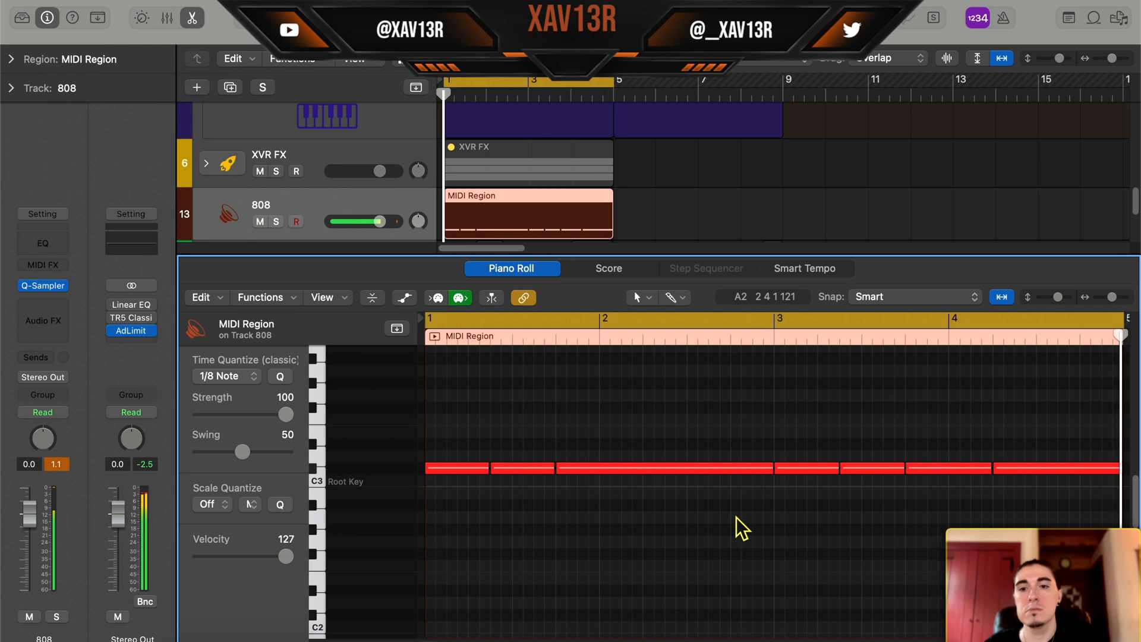
{"action": "key", "text": "space"}
Step: Delete all the notes from the 808 region
{"action": "left_click_drag", "start_coordinate": [719, 435], "coordinate": [441, 556]}
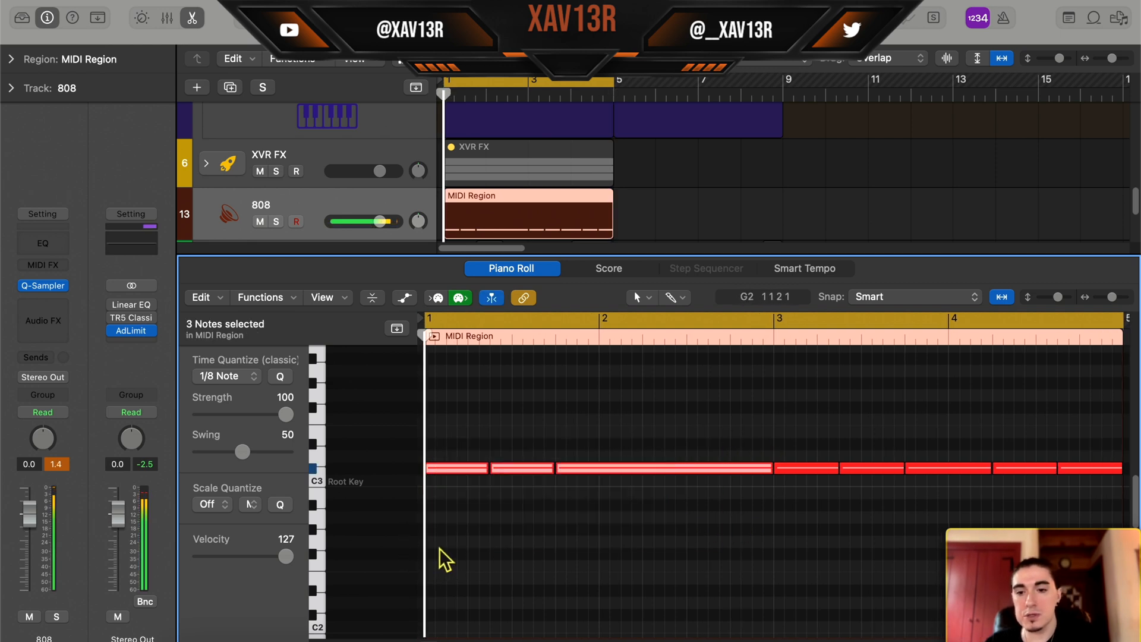
{"action": "key", "text": "Delete"}
{"action": "left_click_drag", "start_coordinate": [783, 433], "coordinate": [1115, 509]}
{"action": "key", "text": "Delete"}
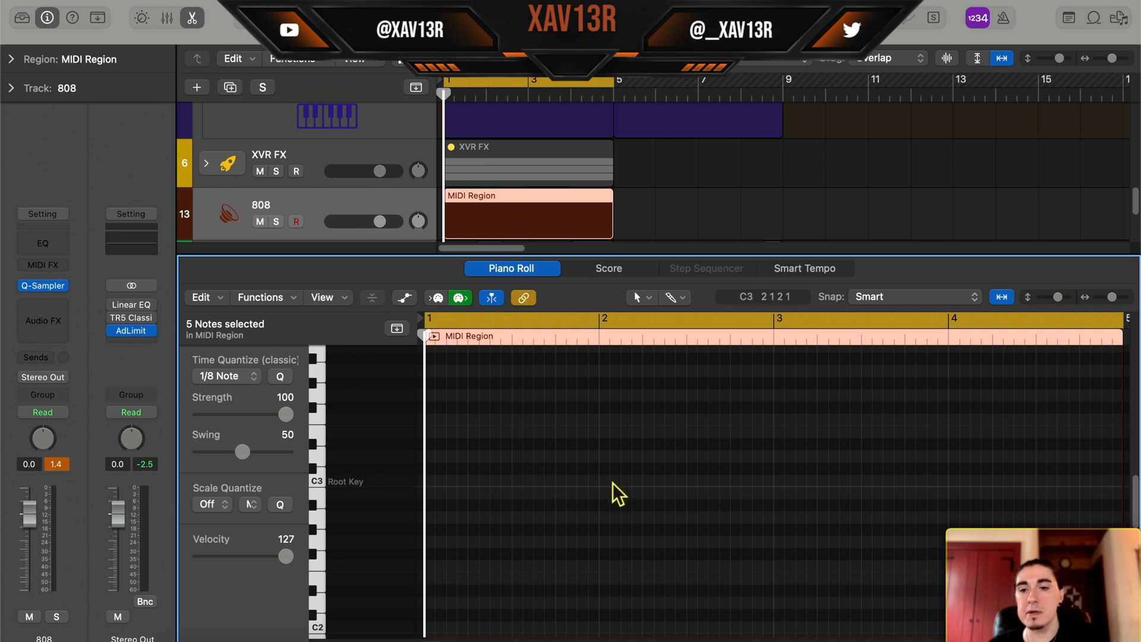
Step: Draw short C#3 notes at 1 1 1, 1 4 1, 1 4 3 and 2 3 3, playing back the 808 pattern between additions
{"action": "scroll", "coordinate": [440, 498], "scroll_direction": "up", "scroll_amount": 1}
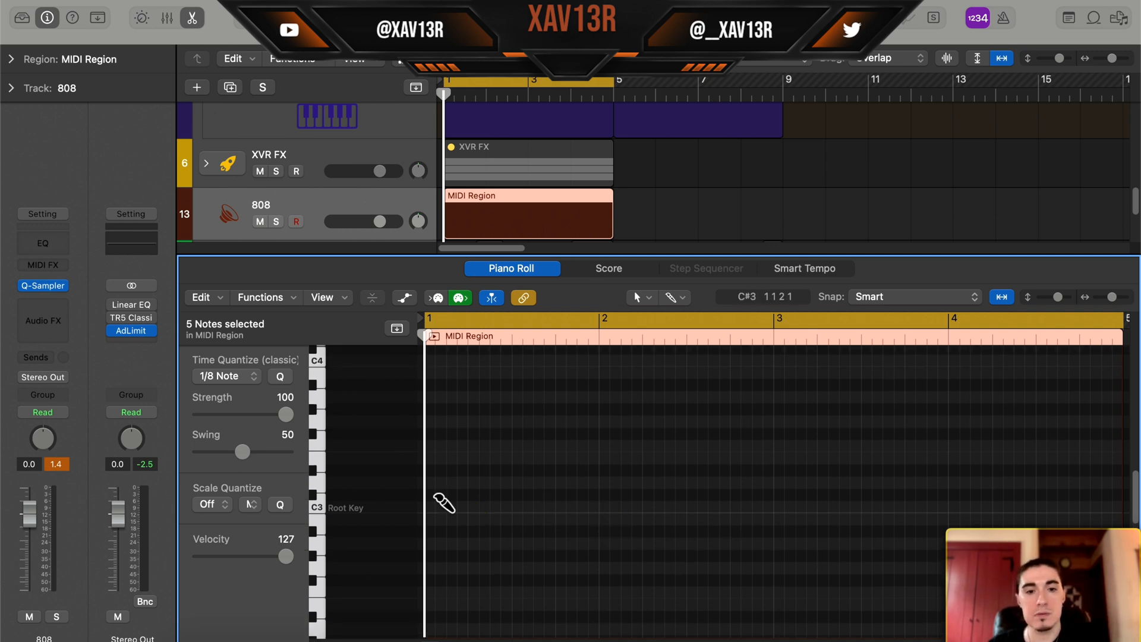
{"action": "left_click", "coordinate": [435, 494]}
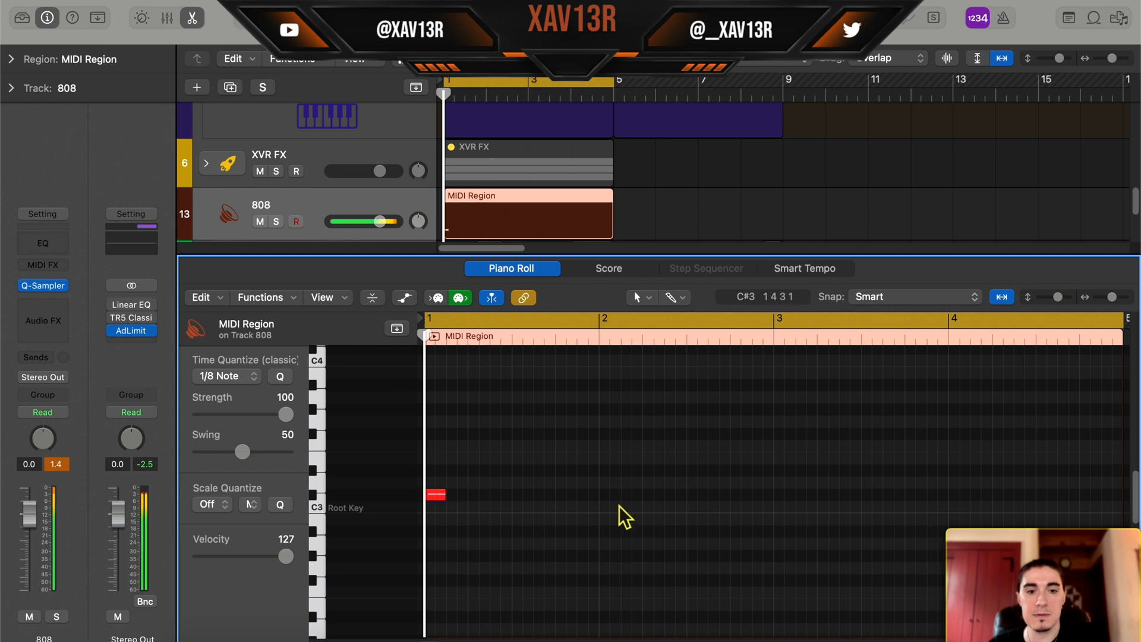
{"action": "key", "text": "space"}
{"action": "key", "text": "space"}
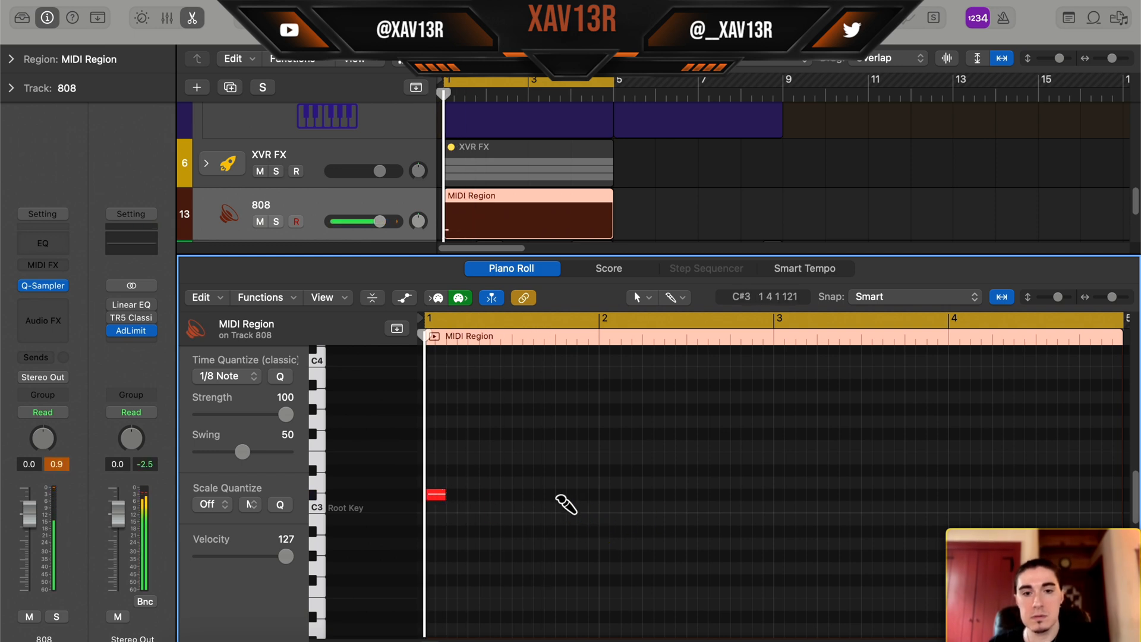
{"action": "left_click", "coordinate": [558, 493]}
{"action": "left_click", "coordinate": [580, 494]}
{"action": "key", "text": "space"}
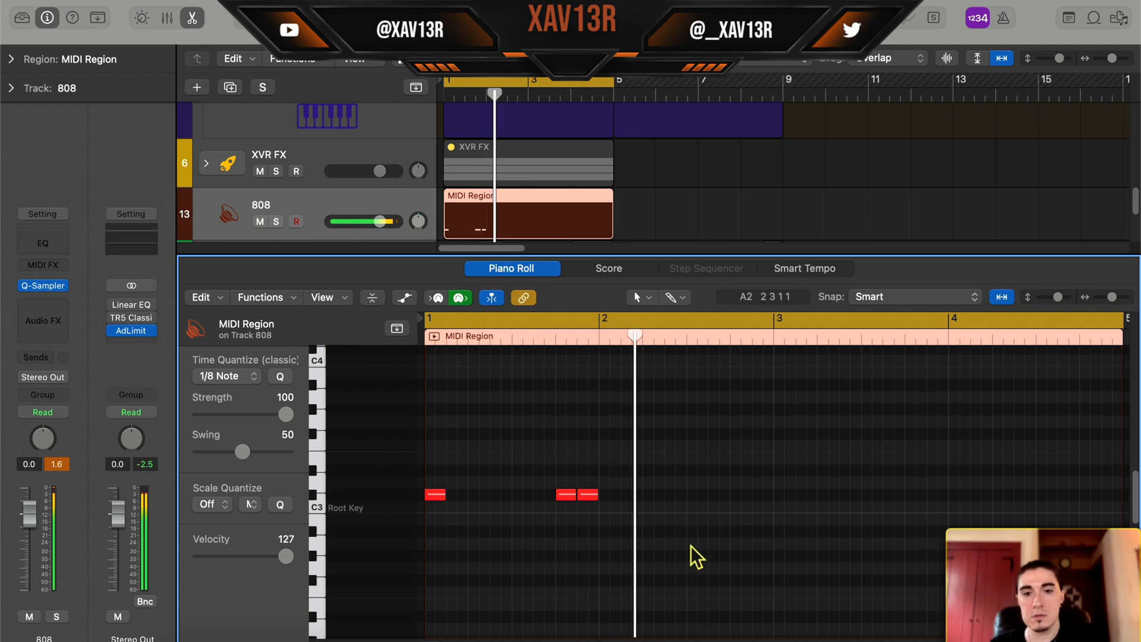
{"action": "key", "text": "space"}
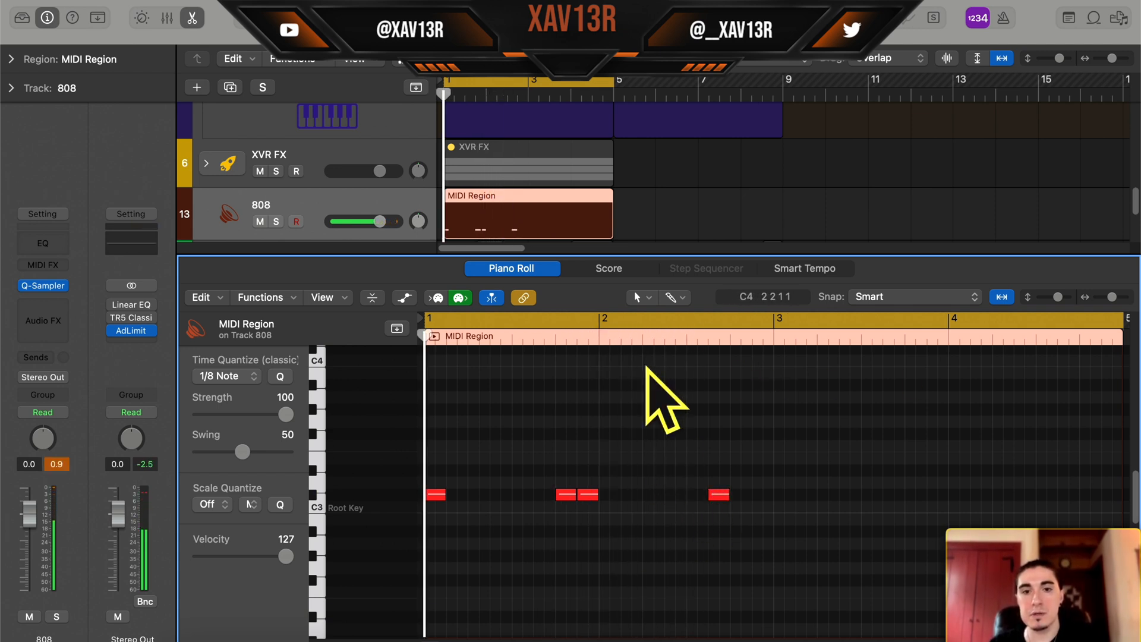
{"action": "key", "text": "space"}
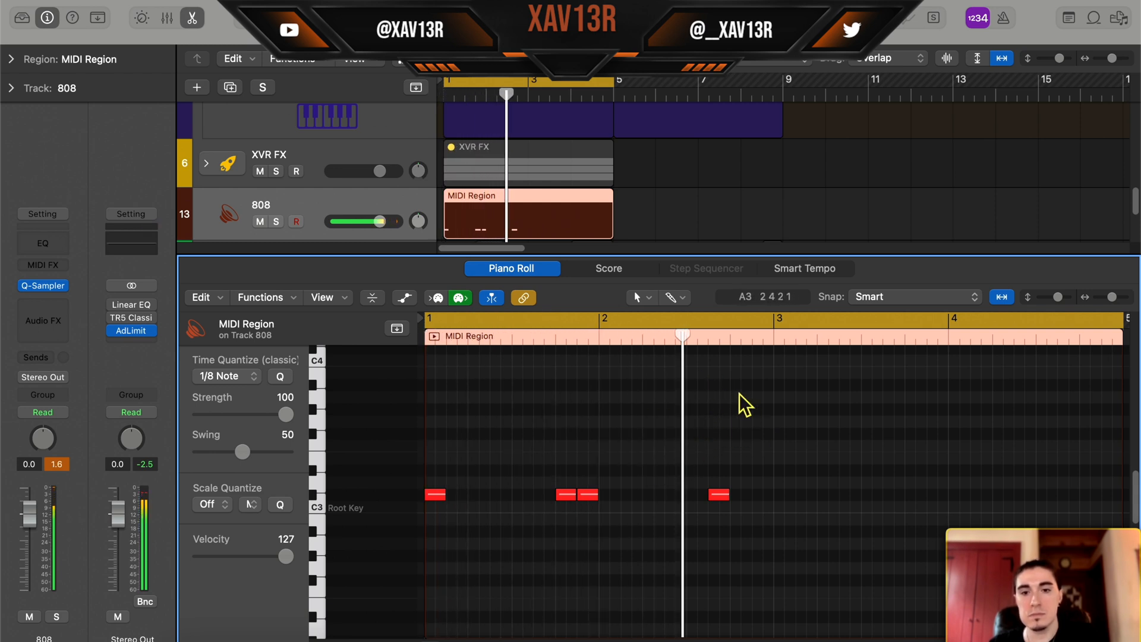
{"action": "key", "text": "space"}
Step: Repeat the two-bar 808 note pattern in bars 3 and 4
{"action": "key", "text": "super+a"}
{"action": "key", "text": "super+r"}
{"action": "scroll", "coordinate": [876, 522], "scroll_direction": "right", "scroll_amount": 3}
{"action": "left_click", "coordinate": [857, 533]}
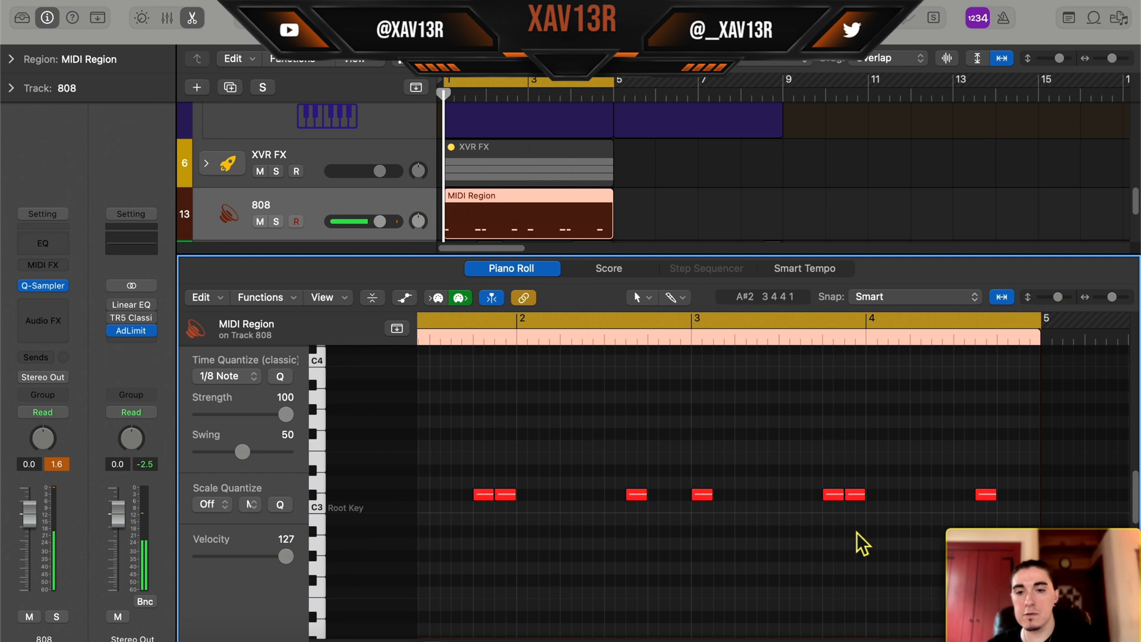
Step: Add copies of the C#3 note at 3 2 3 and 4 4 3, and play back the pattern to check the rhythm
{"action": "left_click_drag", "start_coordinate": [707, 505], "coordinate": [772, 505]}
{"action": "key", "text": "space"}
{"action": "left_click", "coordinate": [936, 397]}
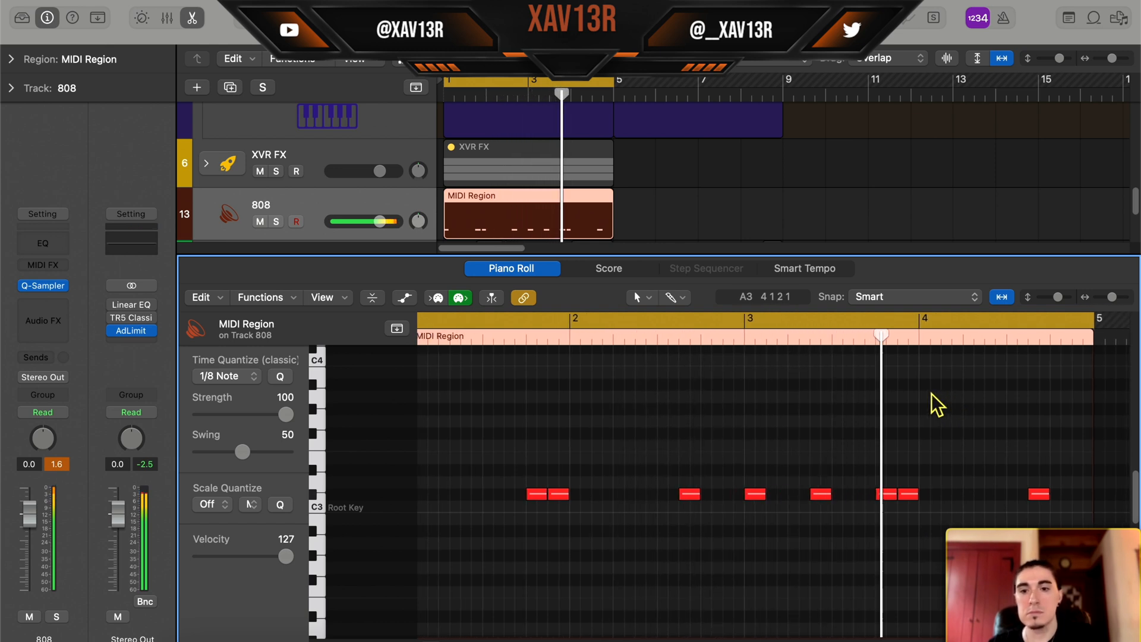
{"action": "key", "text": "space"}
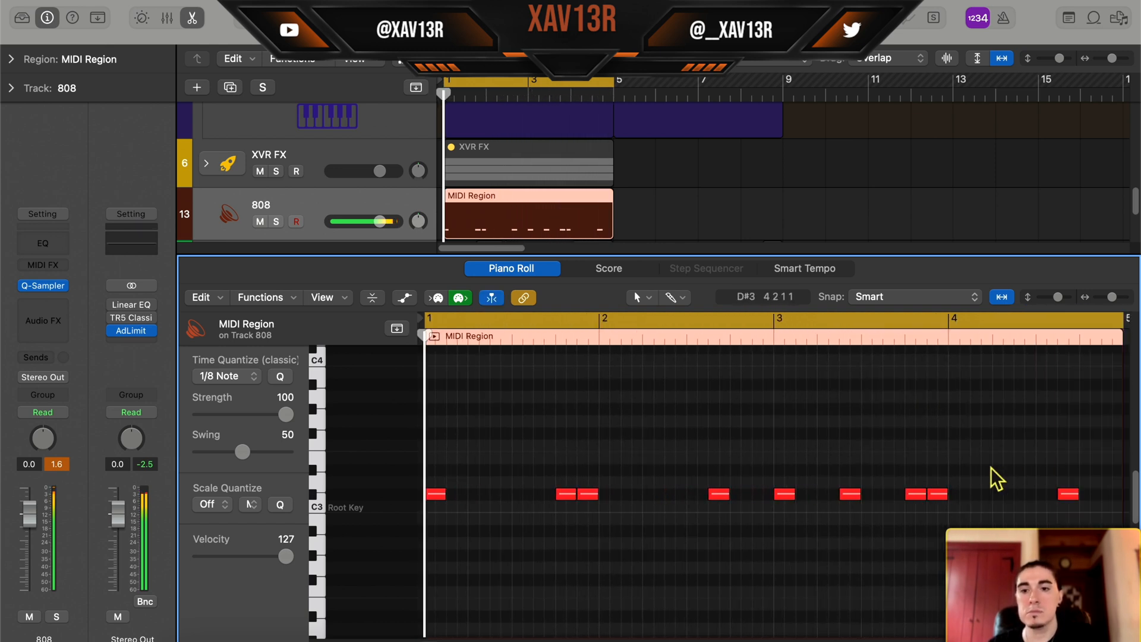
{"action": "left_click_drag", "start_coordinate": [1011, 494], "coordinate": [1055, 498]}
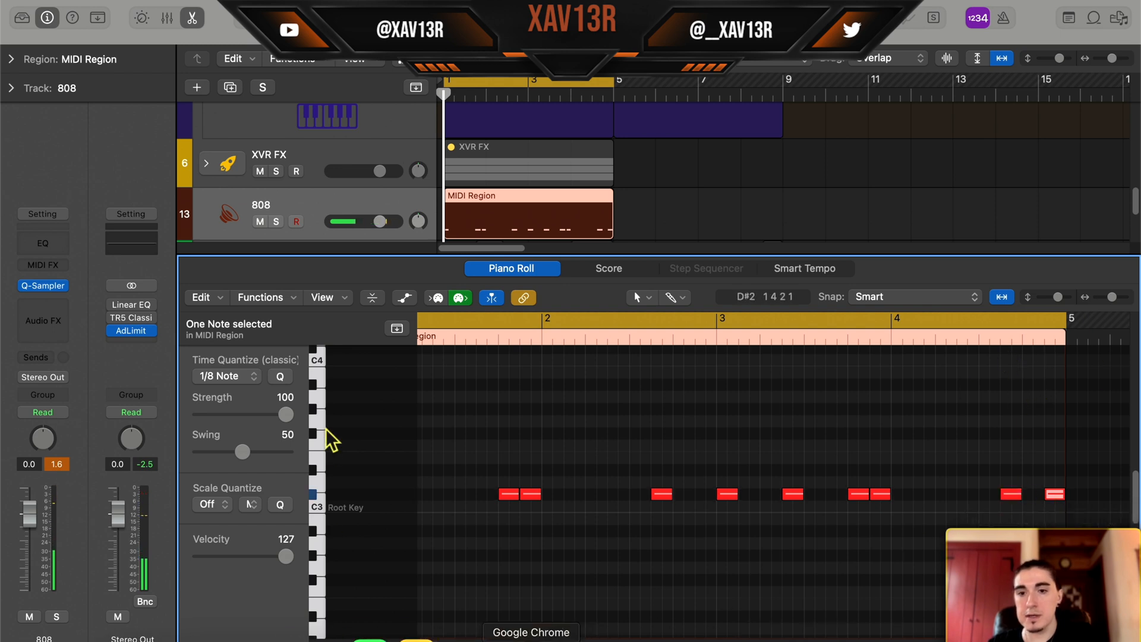
Step: Extend all the 808 notes so each one lasts until the next, and play back the result
{"action": "scroll", "coordinate": [593, 453], "scroll_direction": "left", "scroll_amount": 2}
{"action": "left_click", "coordinate": [597, 410]}
{"action": "key", "text": "super+a"}
{"action": "key", "text": "shift+backslash"}
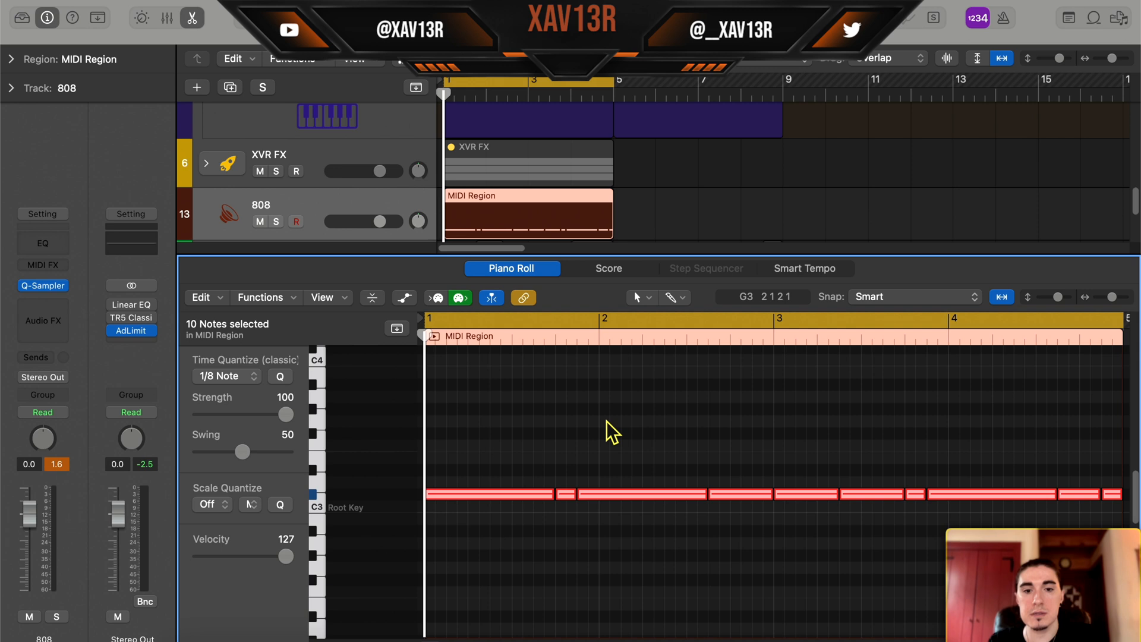
{"action": "key", "text": "space"}
{"action": "left_click", "coordinate": [612, 422]}
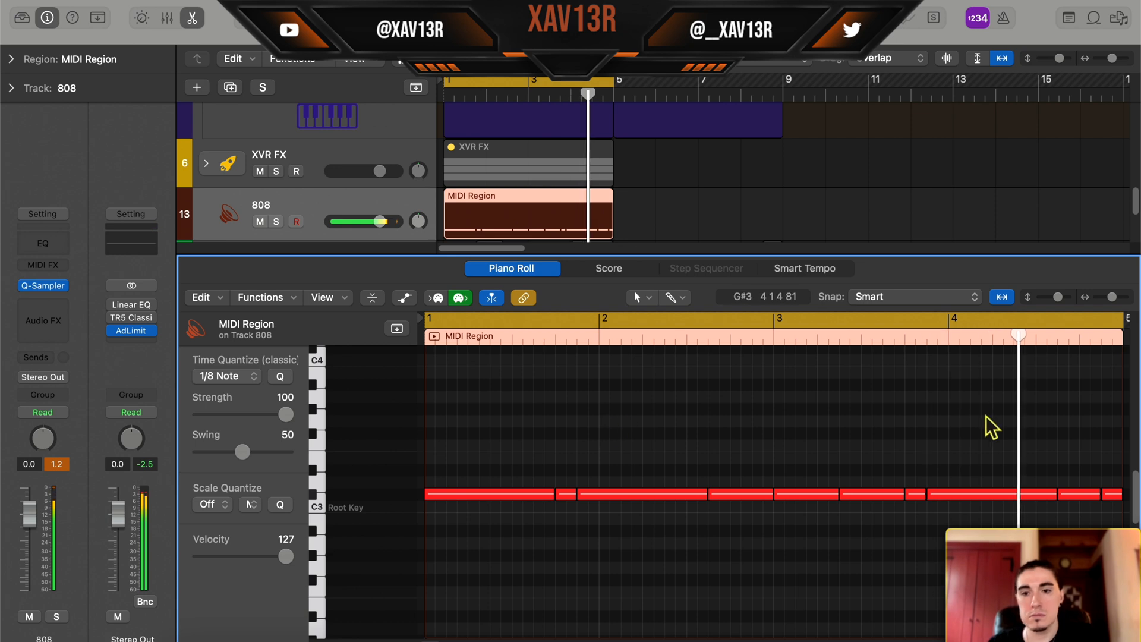
Step: Halve the length of the 808 note at 1 4 1 and review the 808's Quick Sampler settings
{"action": "left_click_drag", "start_coordinate": [572, 492], "coordinate": [566, 493]}
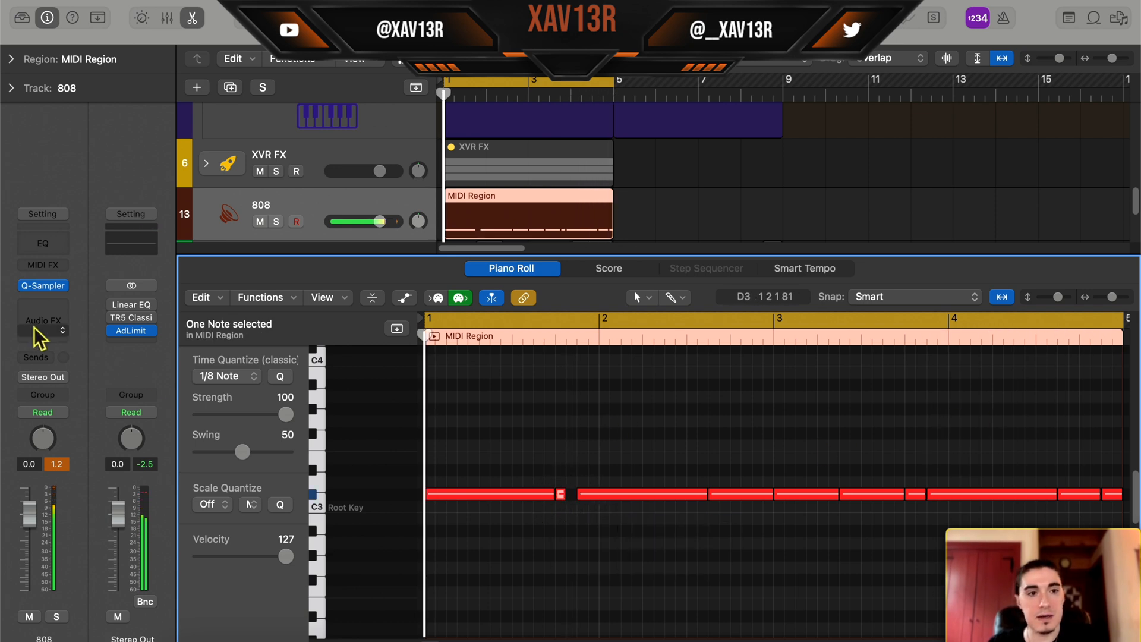
{"action": "left_click", "coordinate": [50, 291]}
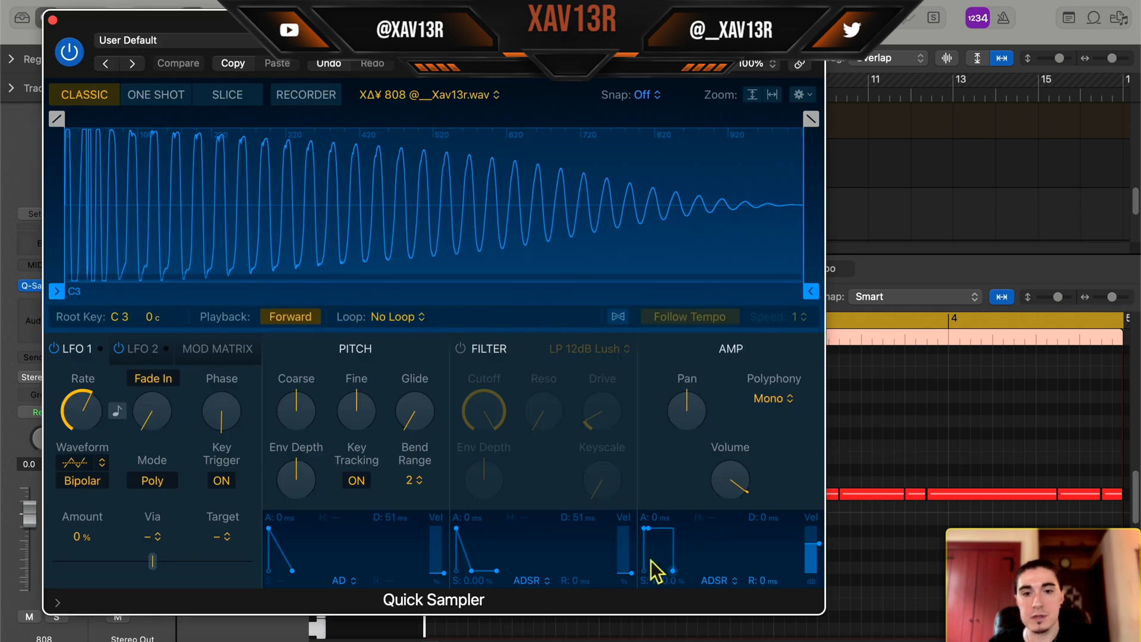
{"action": "left_click", "coordinate": [53, 20]}
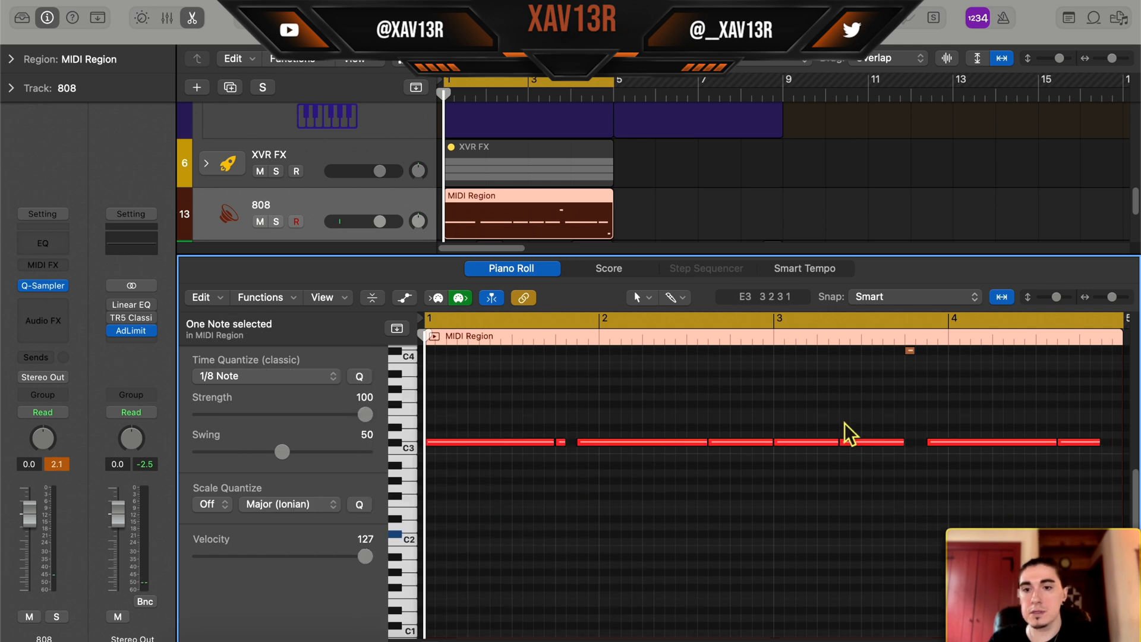
Step: Play back the four-bar 808 pattern and review the high note in bar 3 and the low note in bar 4
{"action": "scroll", "coordinate": [844, 423], "scroll_direction": "down", "scroll_amount": 1}
{"action": "key", "text": "space"}
{"action": "scroll", "coordinate": [857, 390], "scroll_direction": "up", "scroll_amount": 2}
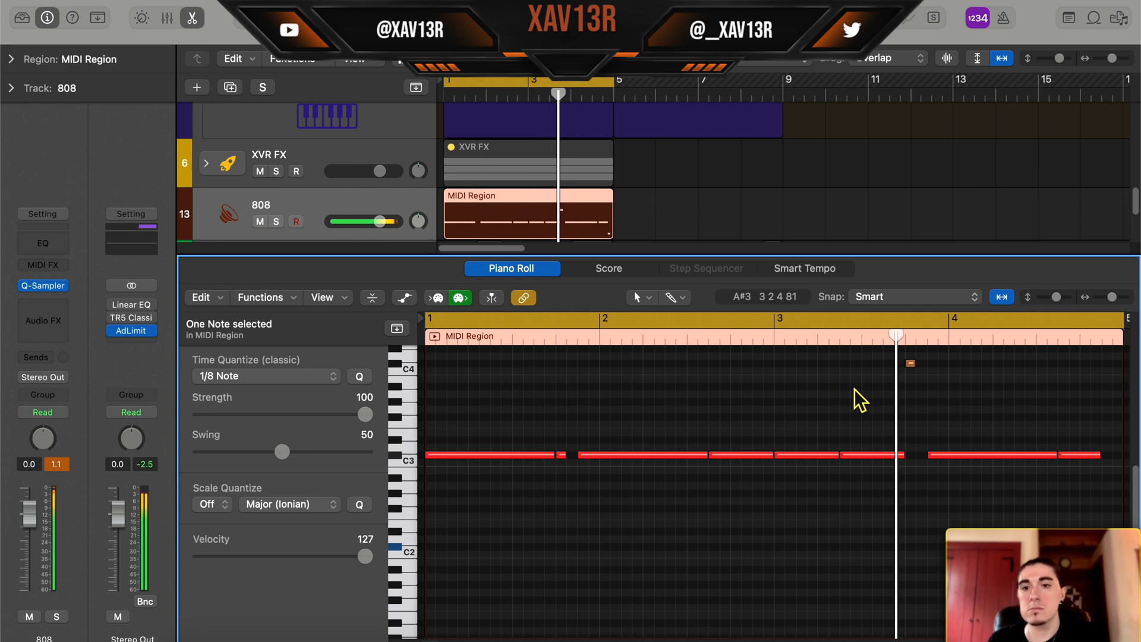
{"action": "scroll", "coordinate": [863, 402], "scroll_direction": "down", "scroll_amount": 2}
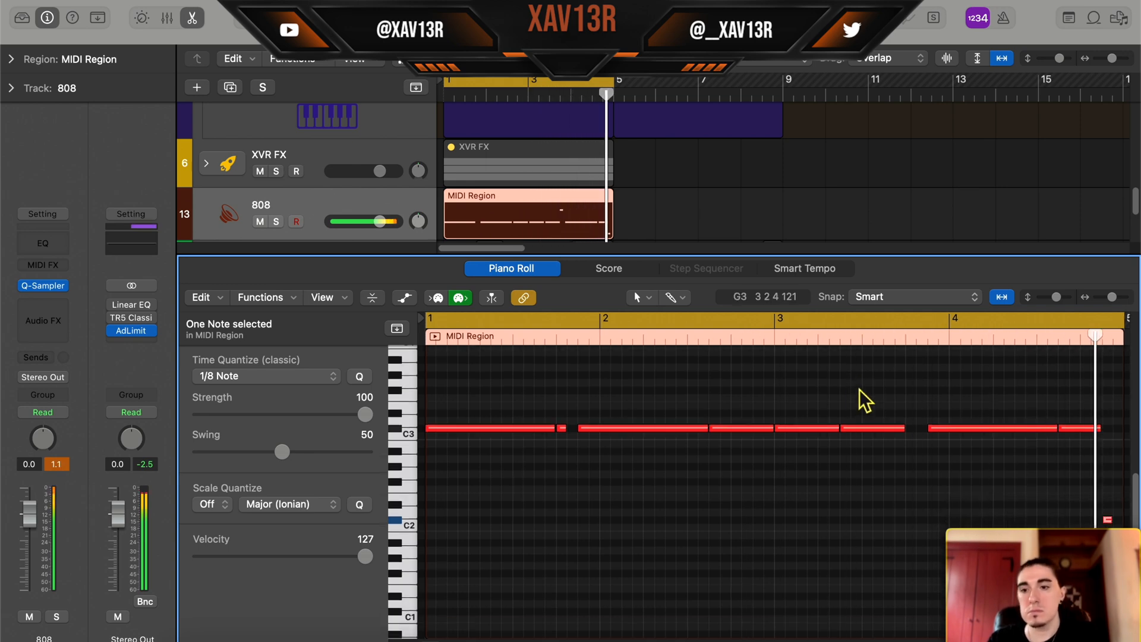
{"action": "scroll", "coordinate": [860, 395], "scroll_direction": "down", "scroll_amount": 1}
{"action": "scroll", "coordinate": [860, 397], "scroll_direction": "up", "scroll_amount": 2}
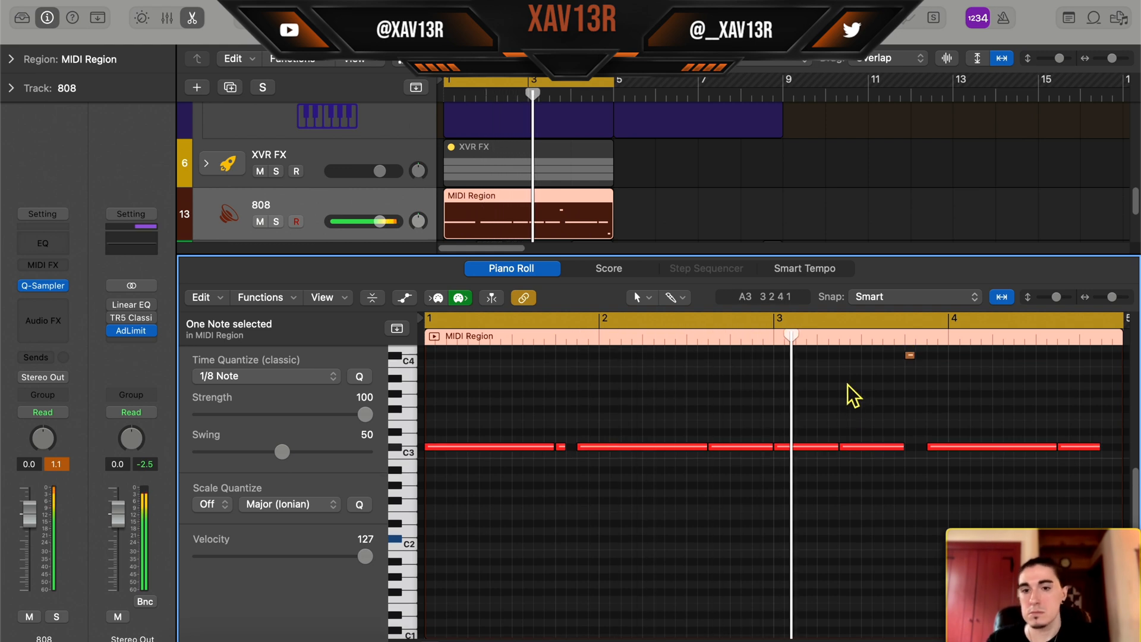
{"action": "scroll", "coordinate": [854, 391], "scroll_direction": "down", "scroll_amount": 1}
{"action": "left_click", "coordinate": [855, 390]}
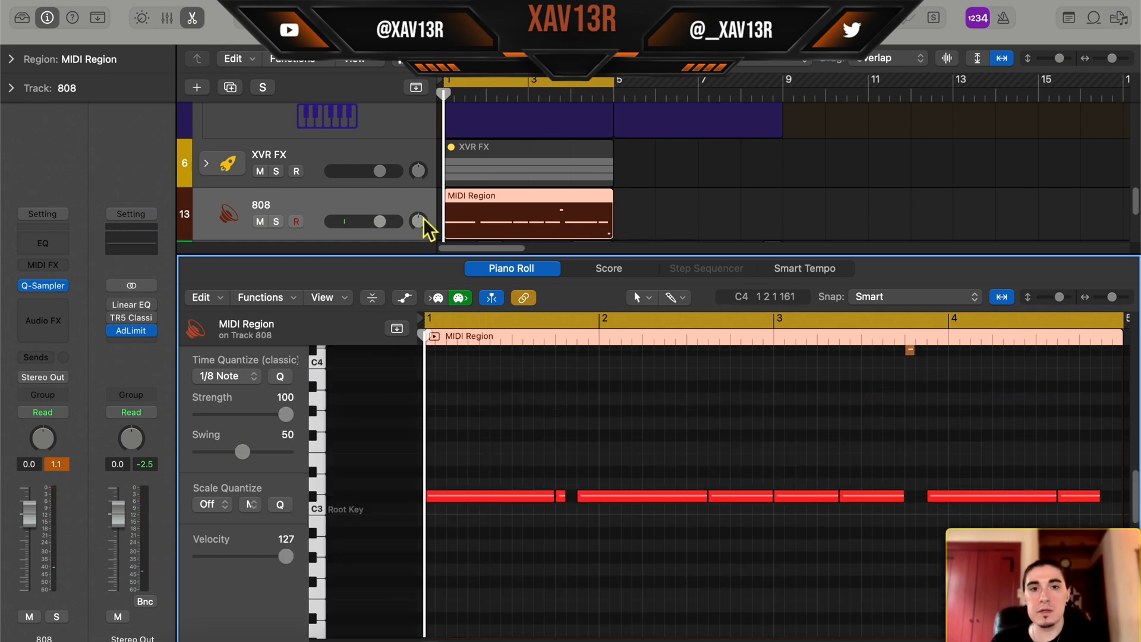
Step: Close the Piano Roll and look over the arrangement's sample, drum rack and 808 tracks
{"action": "scroll", "coordinate": [611, 204], "scroll_direction": "up", "scroll_amount": 10}
{"action": "scroll", "coordinate": [594, 143], "scroll_direction": "down", "scroll_amount": 12}
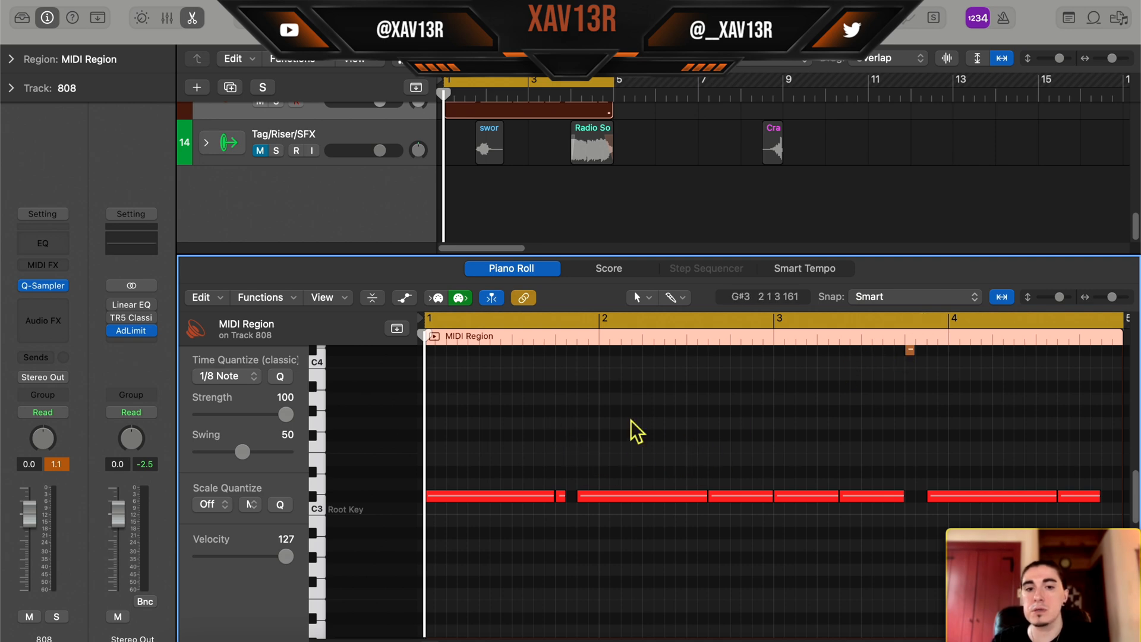
{"action": "scroll", "coordinate": [636, 419], "scroll_direction": "up", "scroll_amount": 3}
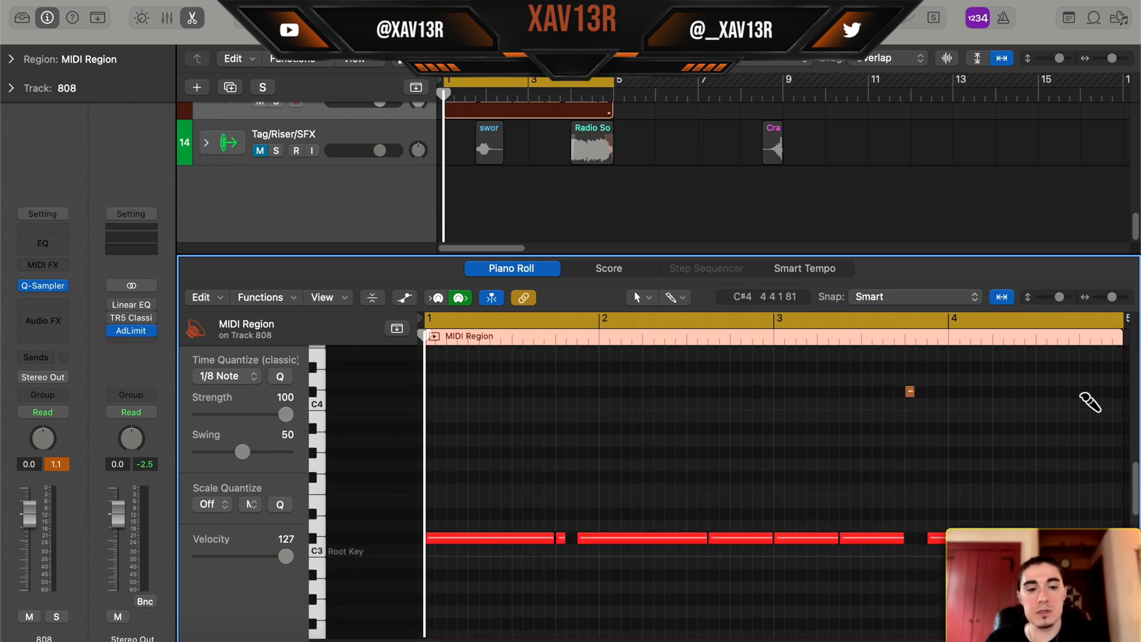
{"action": "key", "text": "super+a"}
{"action": "key", "text": "p"}
{"action": "scroll", "coordinate": [730, 476], "scroll_direction": "up", "scroll_amount": 4}
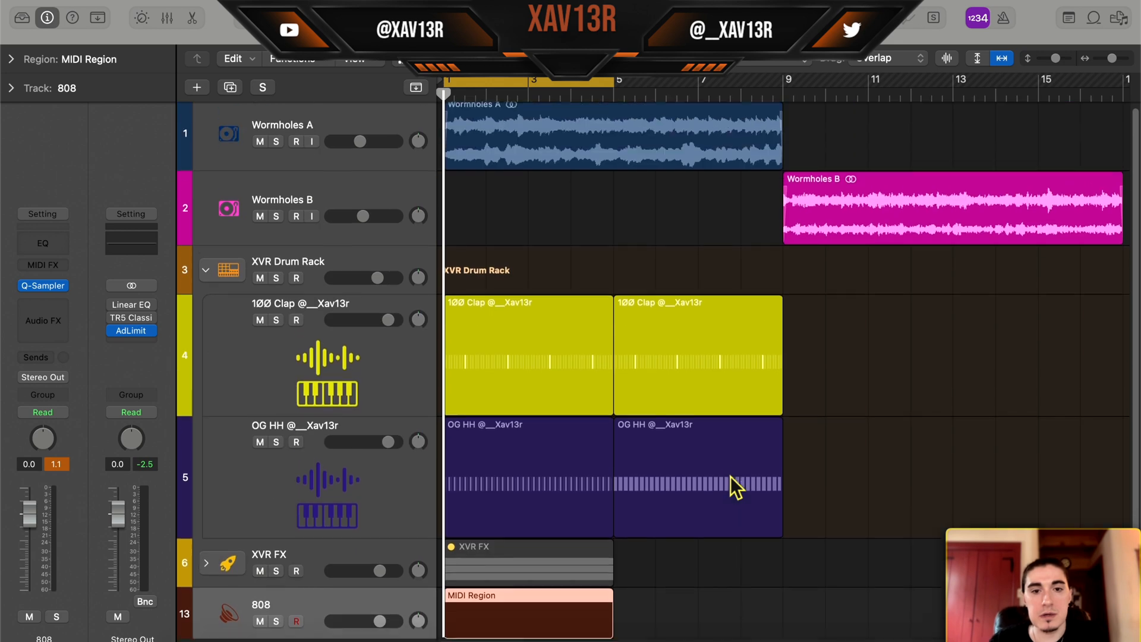
{"action": "scroll", "coordinate": [519, 413], "scroll_direction": "down", "scroll_amount": 2}
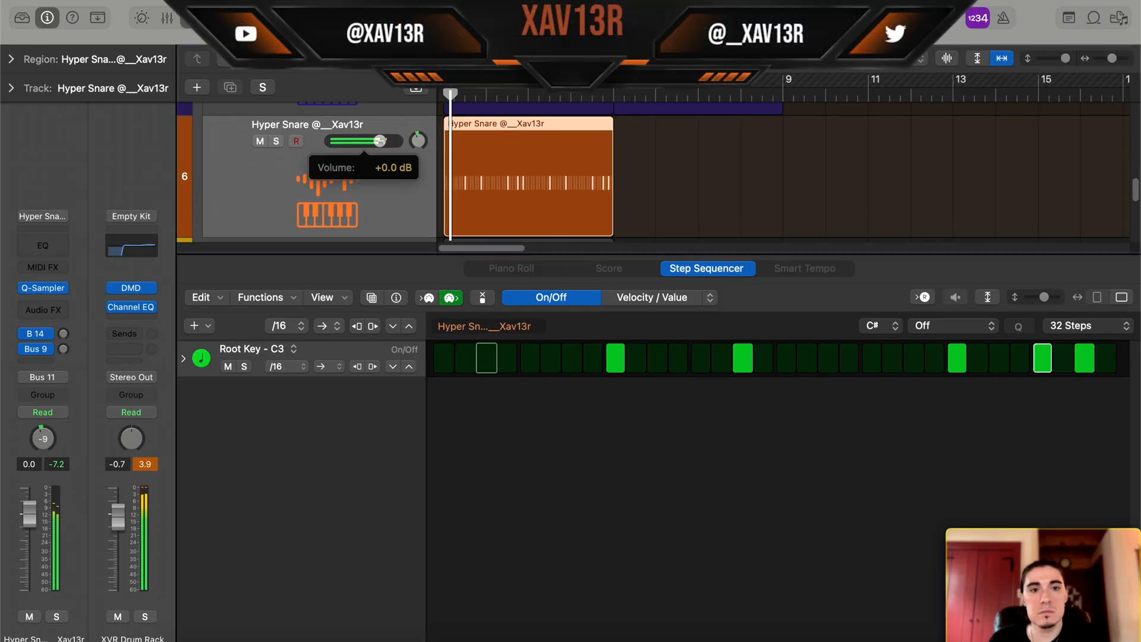
Step: Raise the Hyper Snare track volume to +2.8 dB and set its step pattern length to 64 steps
{"action": "left_click_drag", "start_coordinate": [379, 141], "coordinate": [386, 141]}
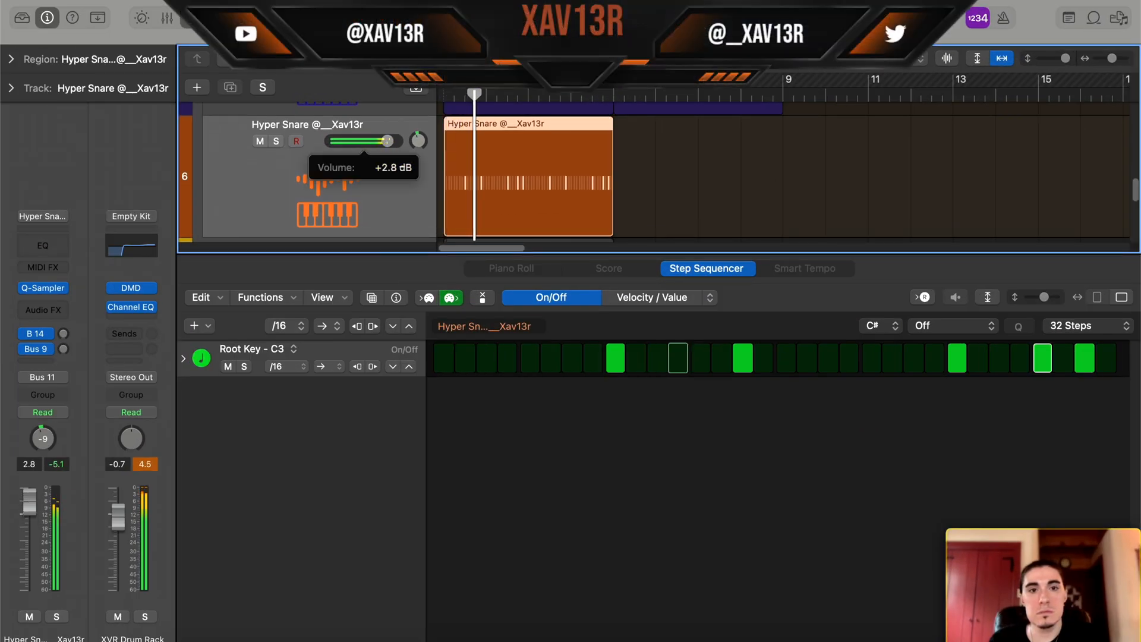
{"action": "left_click", "coordinate": [1125, 325]}
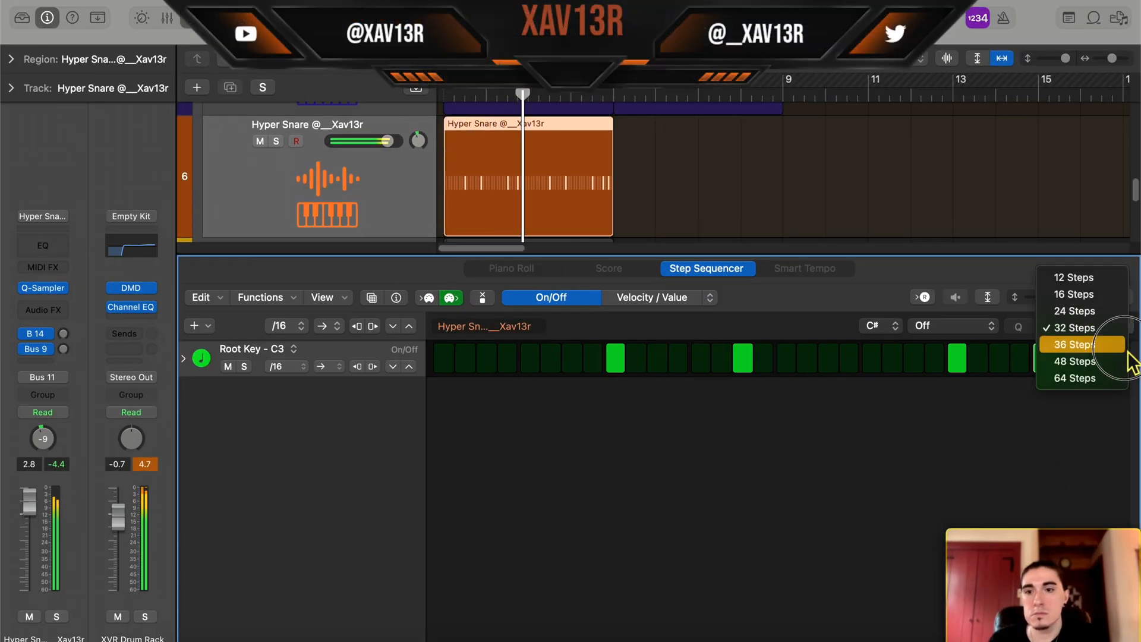
{"action": "left_click", "coordinate": [1109, 374]}
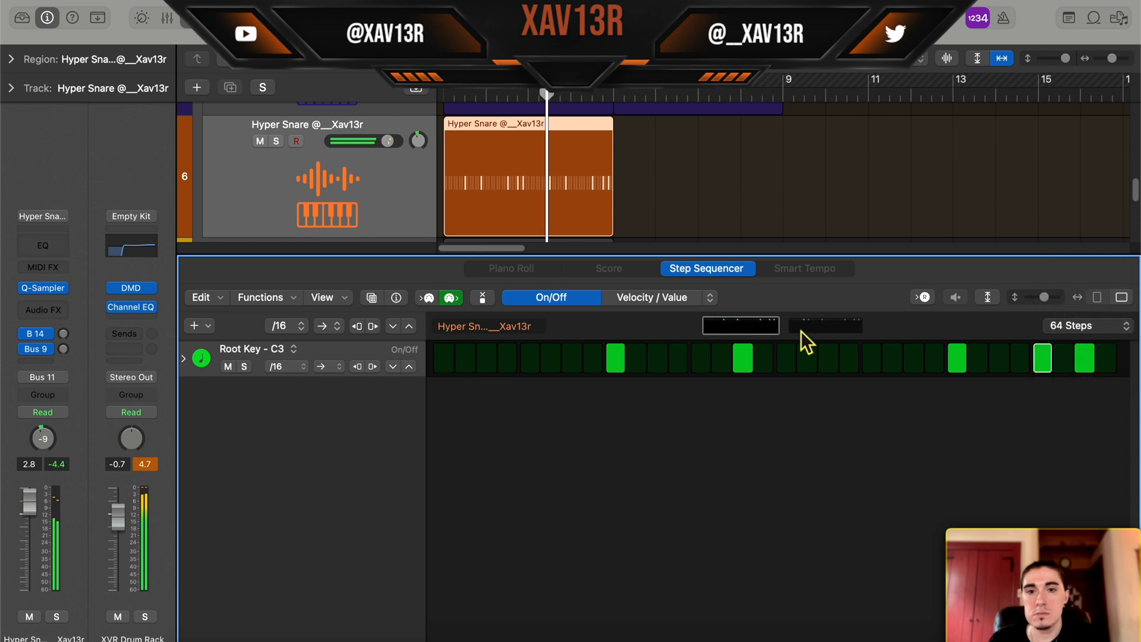
Step: Add two adjacent hits midway through the second half of the Hyper Snare pattern and adjust a late step in the row's expanded settings
{"action": "left_click", "coordinate": [827, 363]}
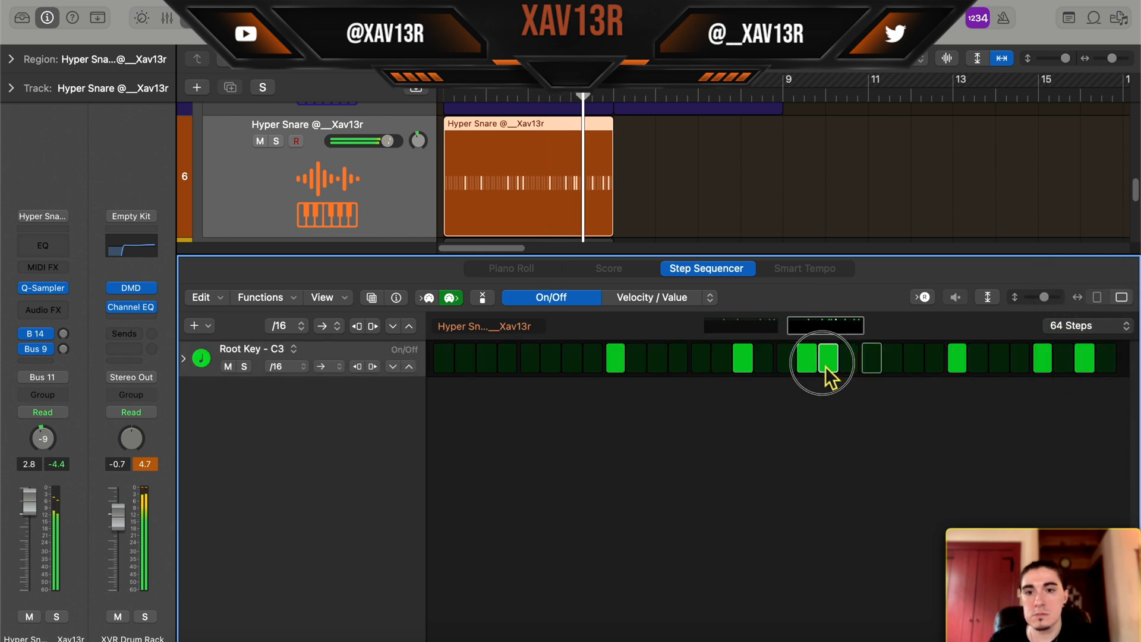
{"action": "left_click", "coordinate": [183, 359]}
{"action": "left_click_drag", "start_coordinate": [1049, 435], "coordinate": [1048, 443]}
{"action": "right_click", "coordinate": [1052, 362]}
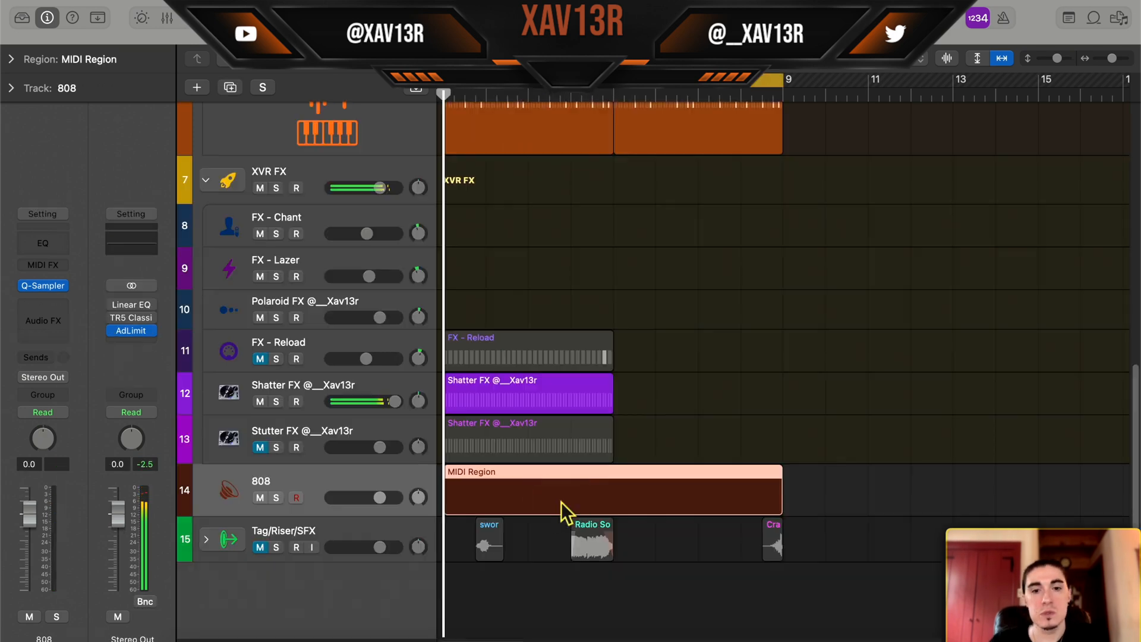
Step: Open the empty eight-bar 808 region for note editing and set the note velocity to 127
{"action": "double_click", "coordinate": [565, 509]}
{"action": "left_click", "coordinate": [517, 465]}
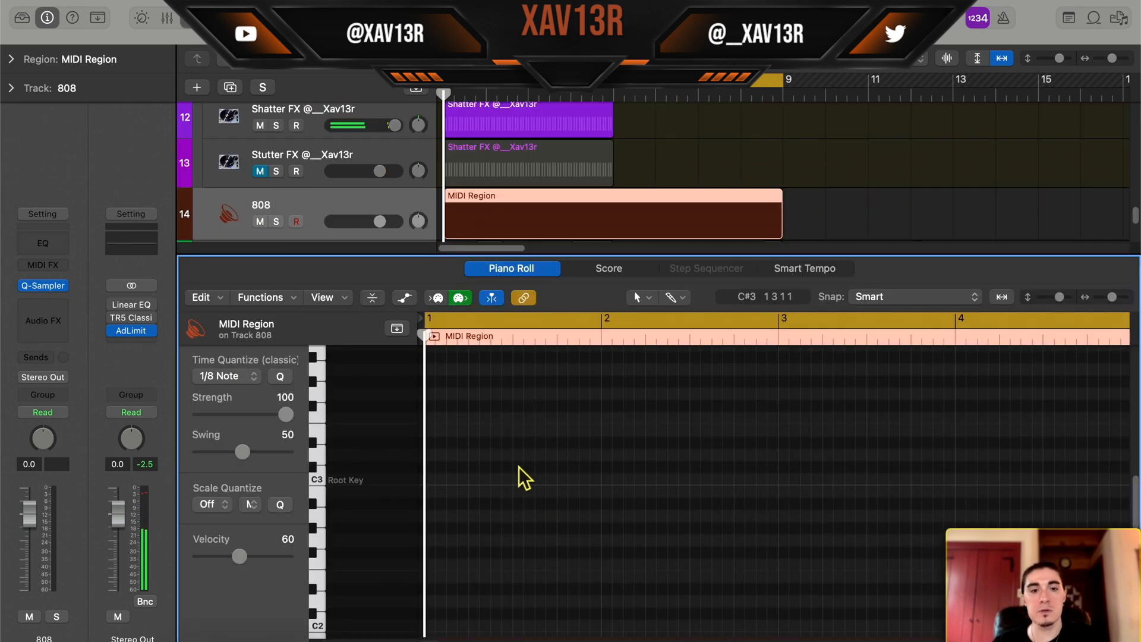
{"action": "left_click_drag", "start_coordinate": [251, 558], "coordinate": [532, 554]}
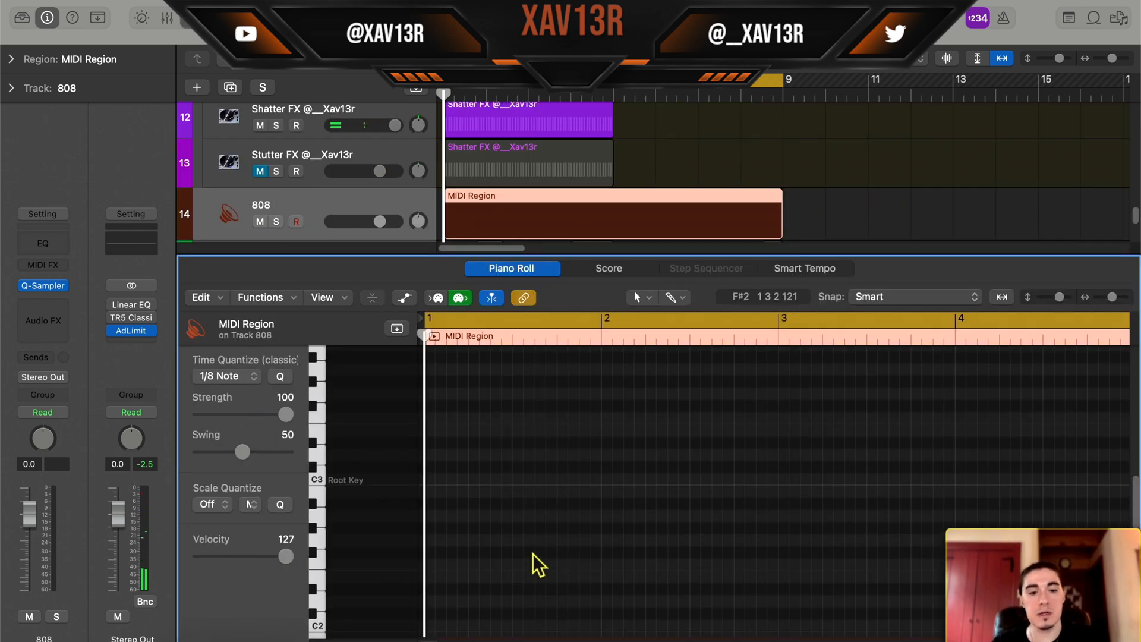
{"action": "scroll", "coordinate": [550, 498], "scroll_direction": "up", "scroll_amount": 2}
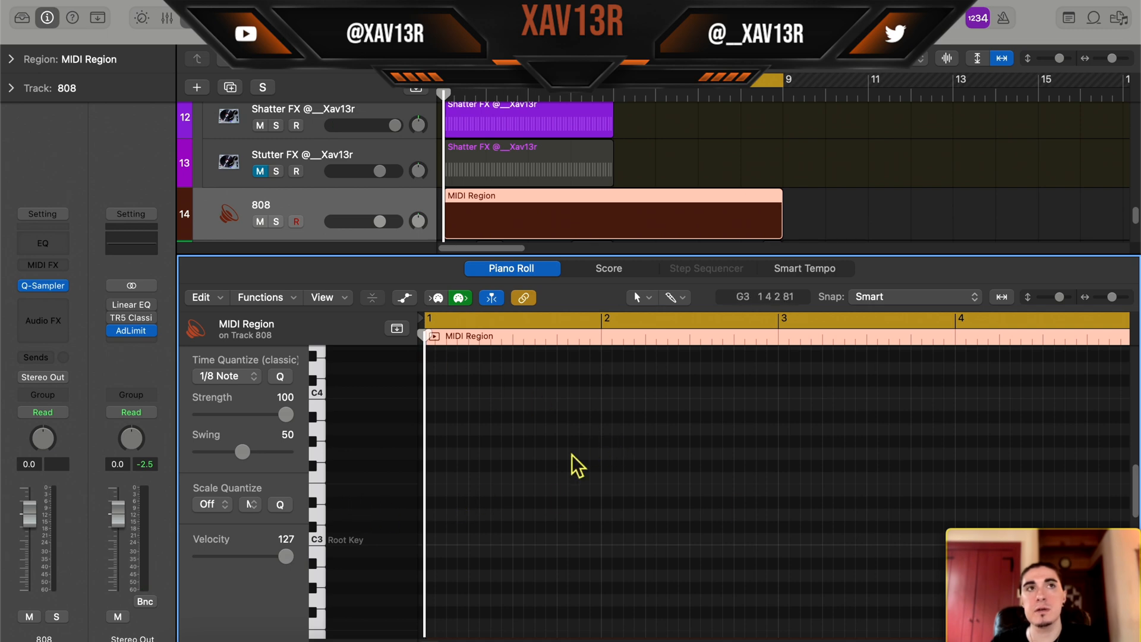
{"action": "scroll", "coordinate": [480, 509], "scroll_direction": "down", "scroll_amount": 1}
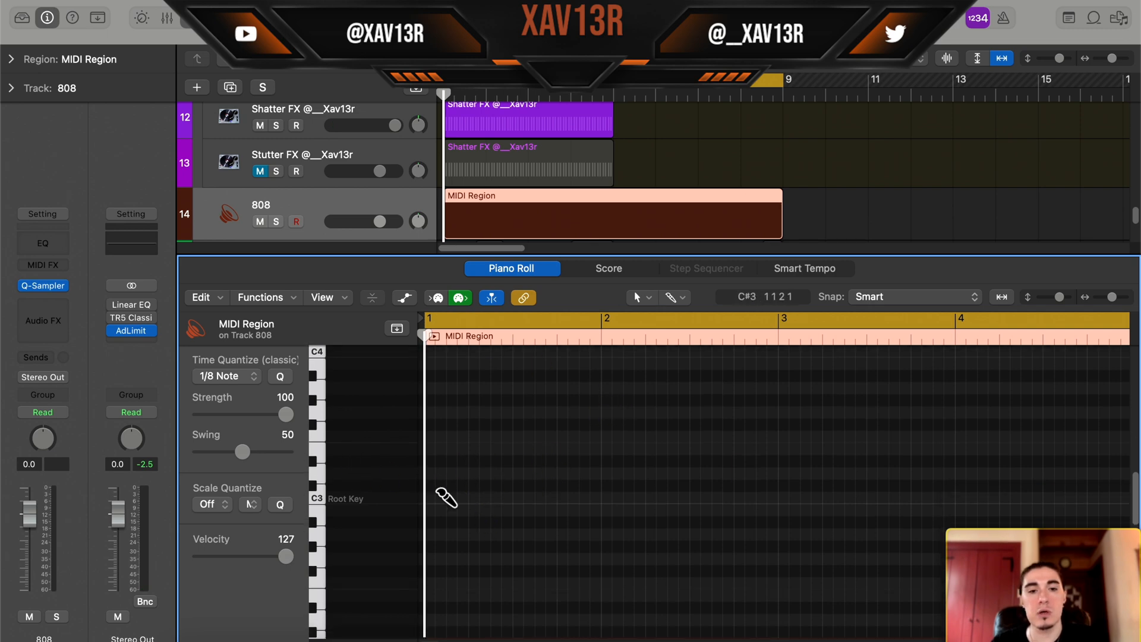
Step: Play back the eight-bar 808 pattern and review its notes across the octaves
{"action": "key", "text": "space"}
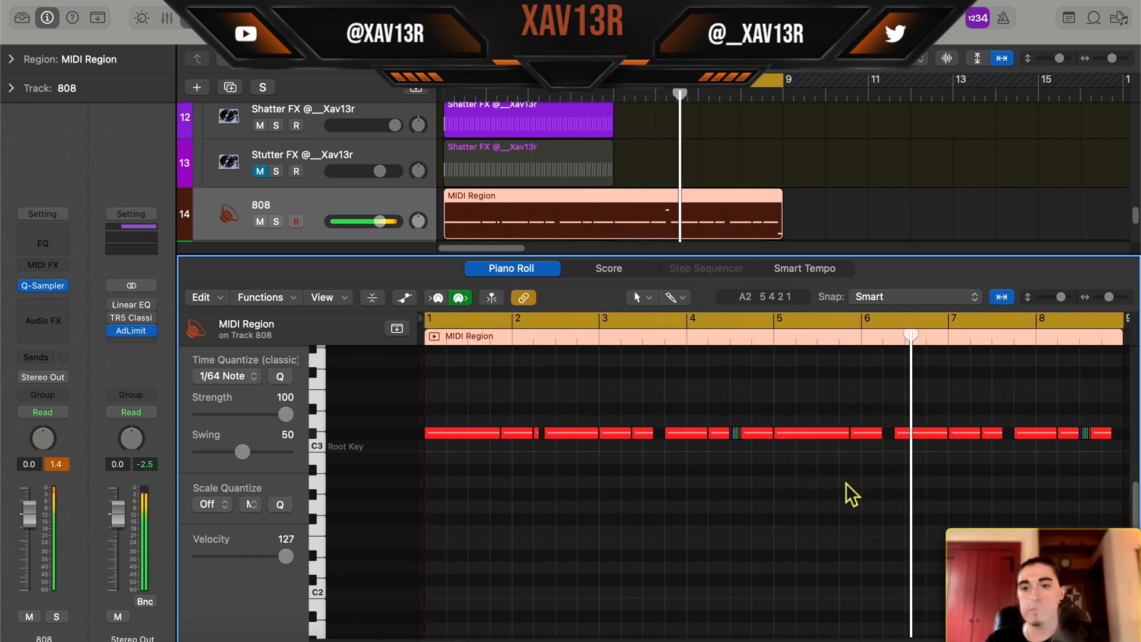
{"action": "scroll", "coordinate": [845, 483], "scroll_direction": "up", "scroll_amount": 5}
{"action": "scroll", "coordinate": [850, 484], "scroll_direction": "down", "scroll_amount": 8}
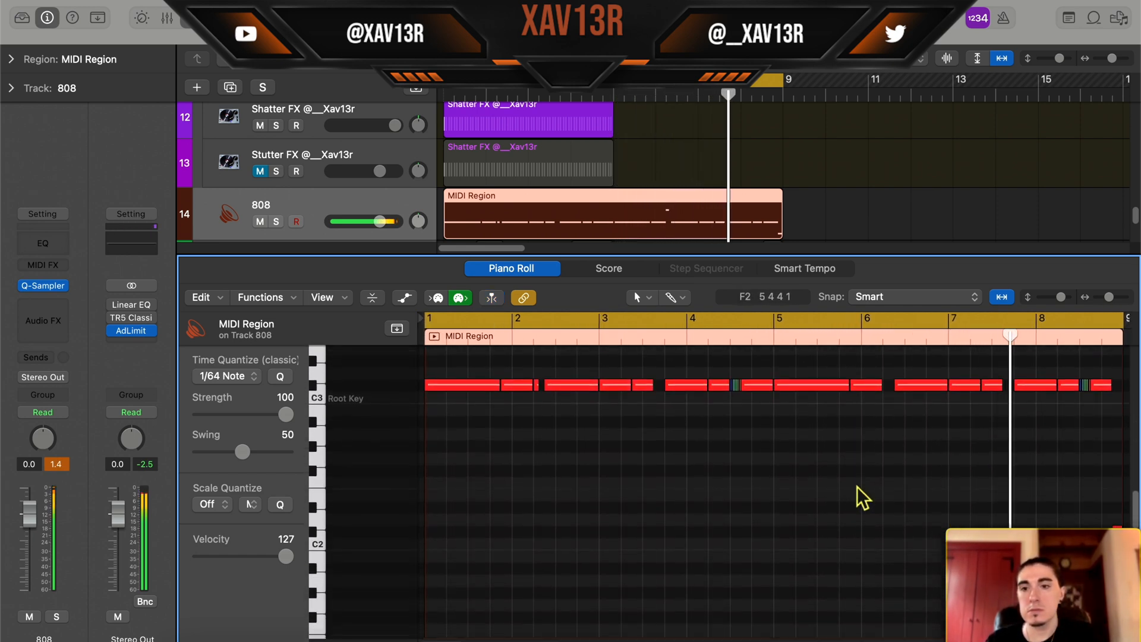
{"action": "scroll", "coordinate": [858, 486], "scroll_direction": "up", "scroll_amount": 1}
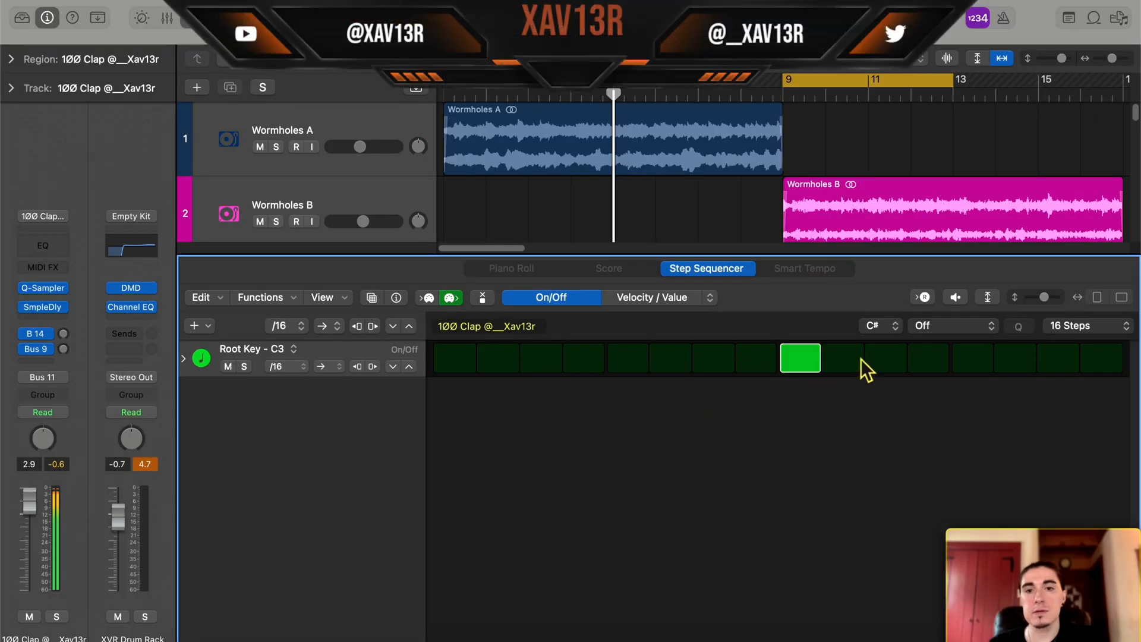
Step: Close the 100 Clap step pattern and repeat its bar 9 region to cover bars 13 to 17
{"action": "key", "text": "e"}
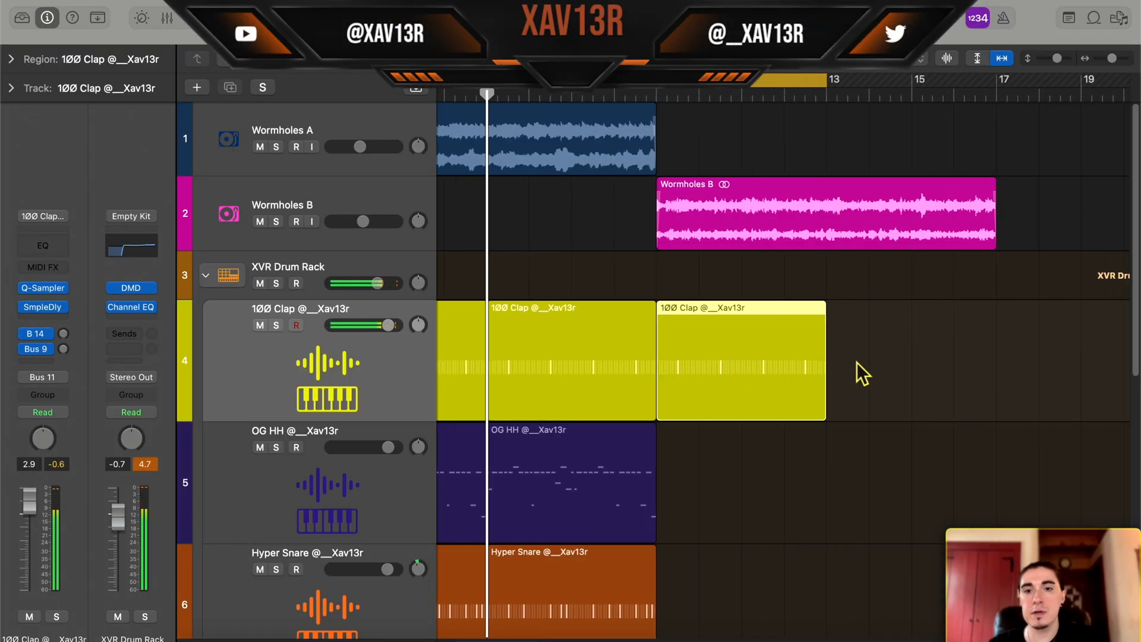
{"action": "left_click", "coordinate": [828, 217]}
{"action": "left_click", "coordinate": [744, 372]}
{"action": "key", "text": "super+r"}
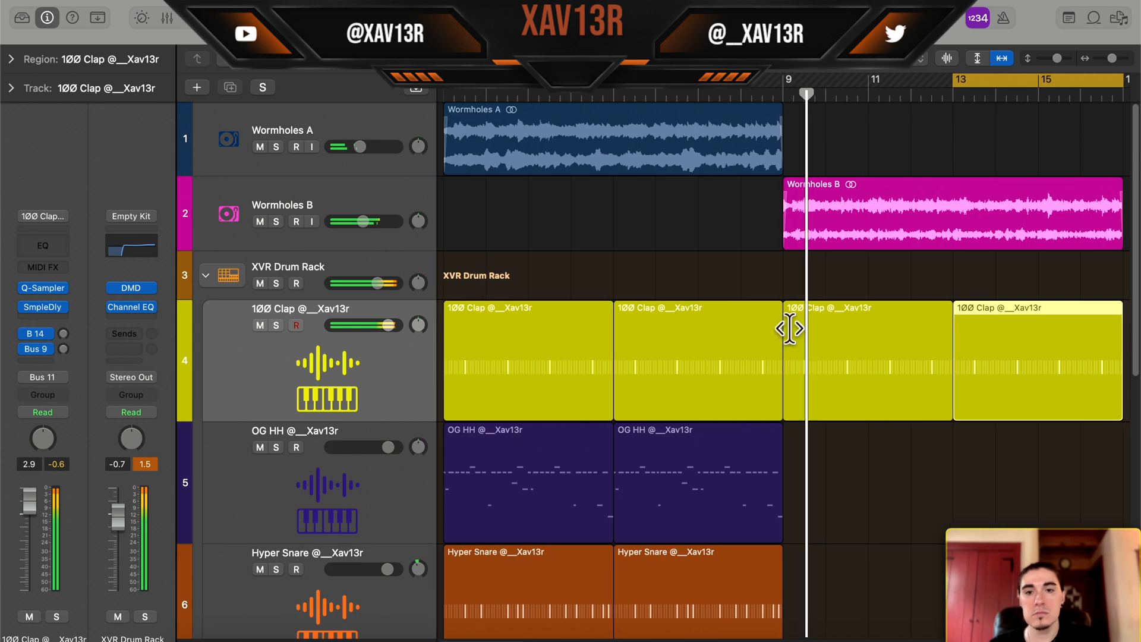
Step: Create a pattern region on the OG HH track at bar 9 and open the pattern's step rate choices
{"action": "left_click", "coordinate": [883, 254]}
{"action": "scroll", "coordinate": [844, 268], "scroll_direction": "down", "scroll_amount": 3}
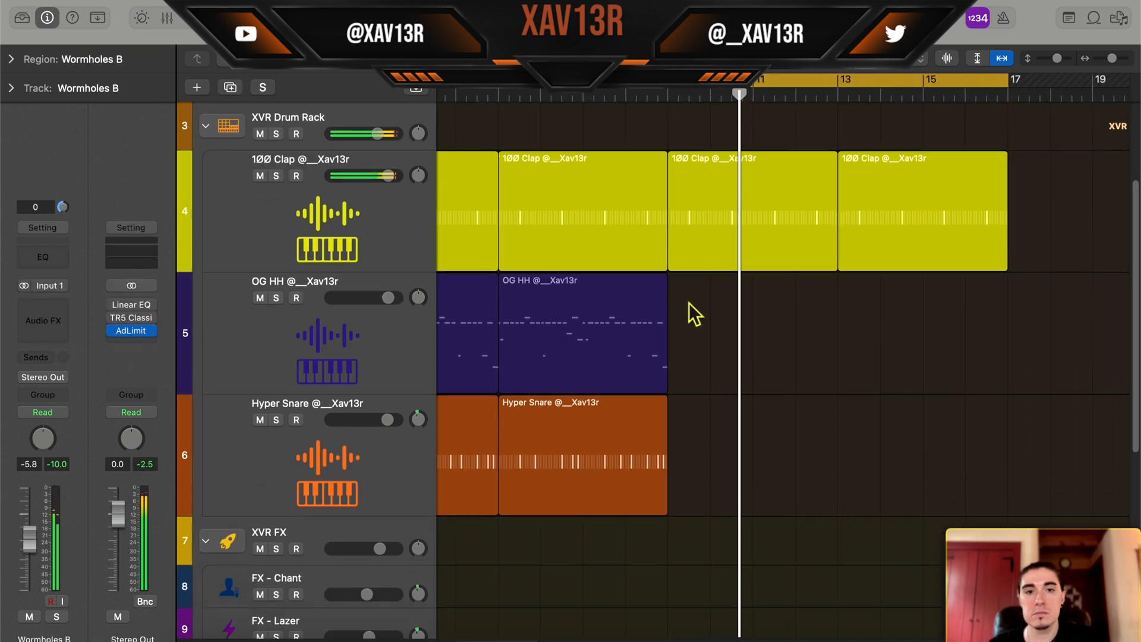
{"action": "right_click", "coordinate": [714, 329]}
{"action": "left_click", "coordinate": [718, 338]}
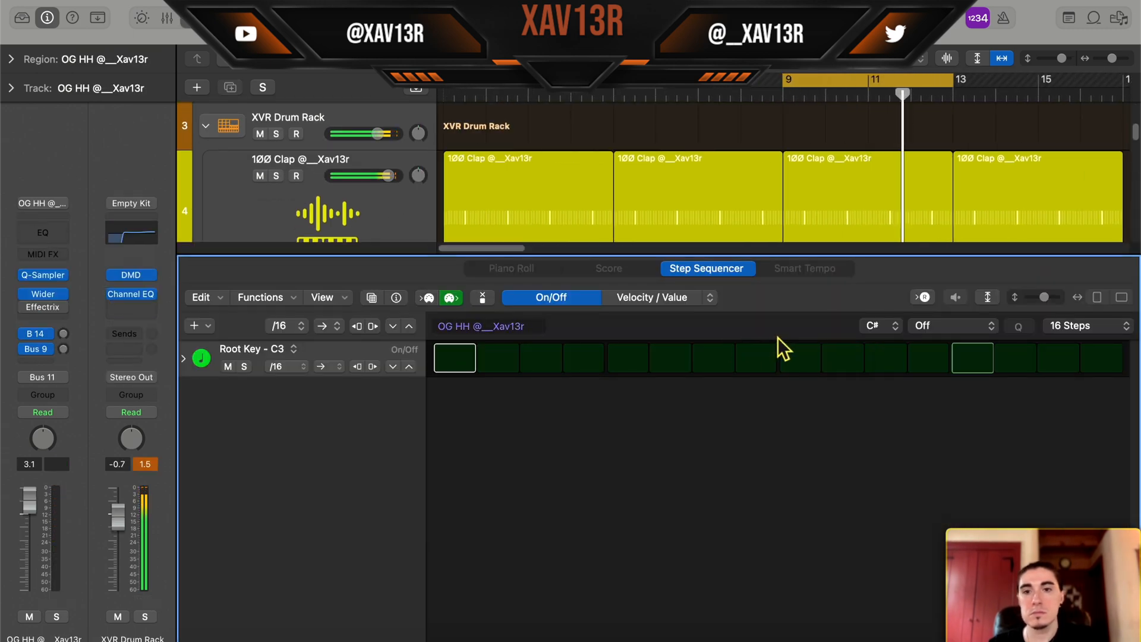
{"action": "left_click", "coordinate": [284, 326]}
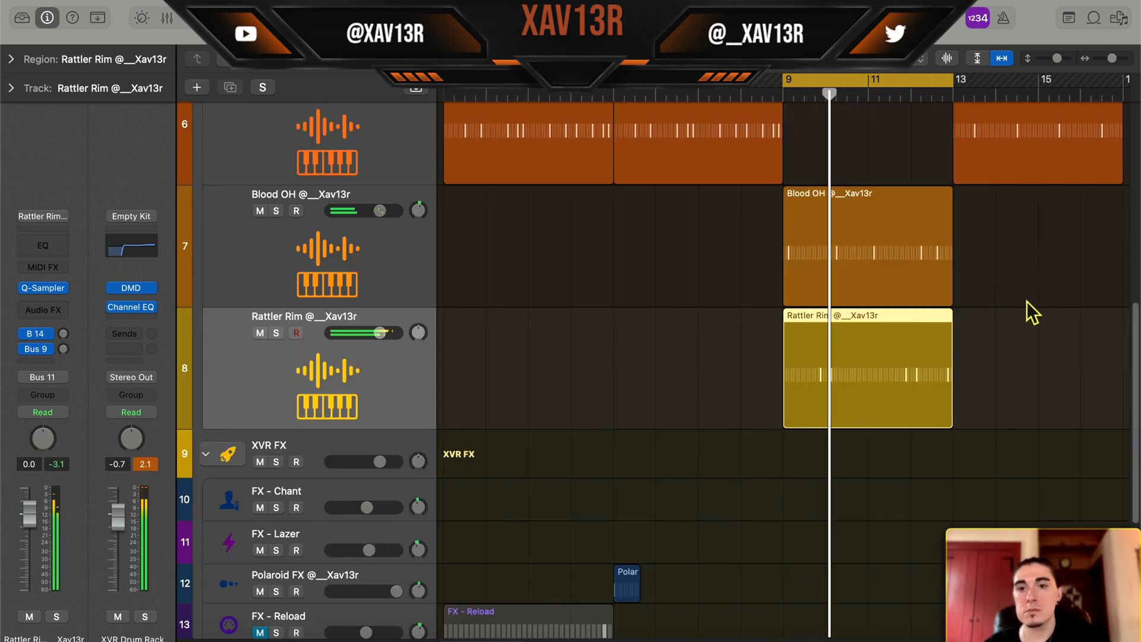
Step: Raise the Rattler Rim track volume to +2.2 dB and look over the FX tracks
{"action": "left_click_drag", "start_coordinate": [380, 332], "coordinate": [386, 332]}
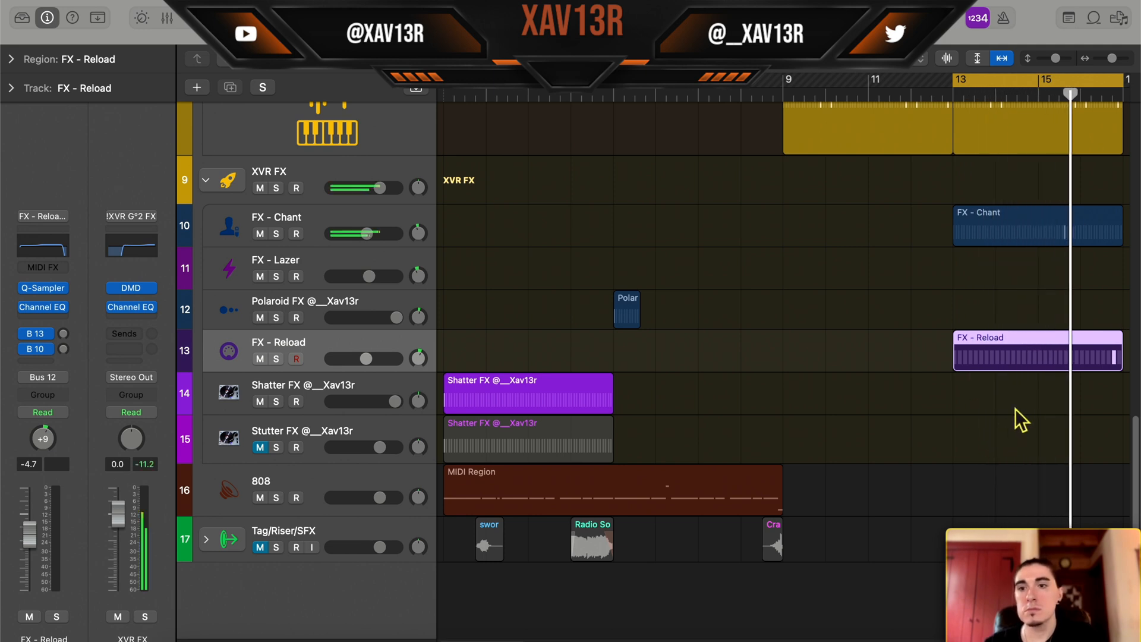
{"action": "scroll", "coordinate": [1016, 407], "scroll_direction": "up", "scroll_amount": 1}
{"action": "scroll", "coordinate": [1018, 405], "scroll_direction": "down", "scroll_amount": 1}
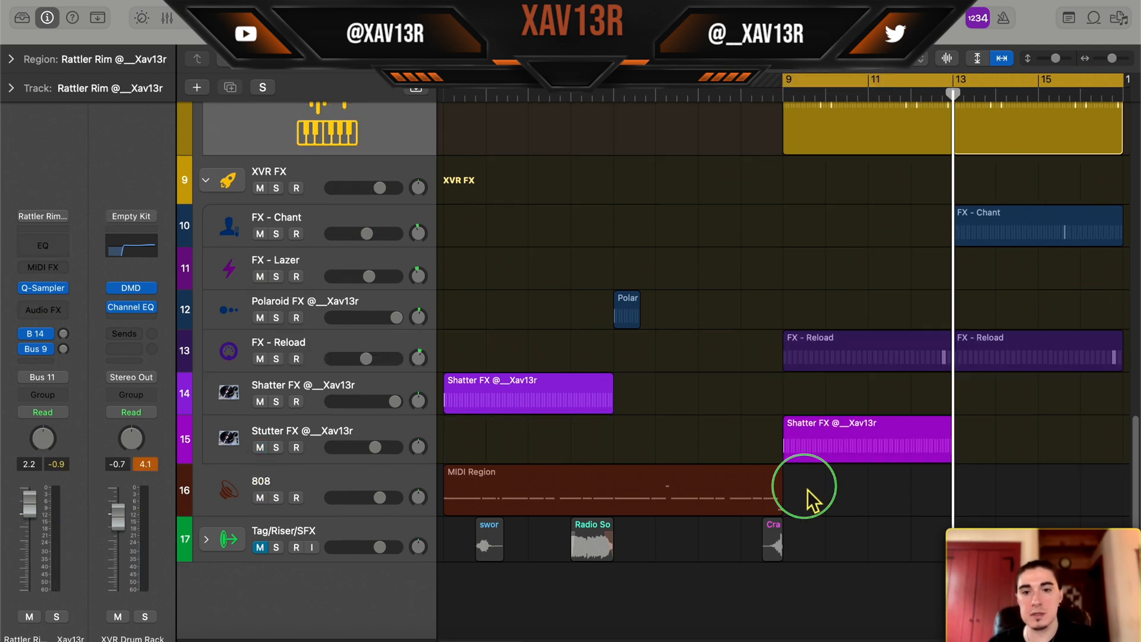
Step: Create a MIDI region on the 808 track from bar 9 to bar 17 and enter 808 notes in it
{"action": "right_click", "coordinate": [812, 501]}
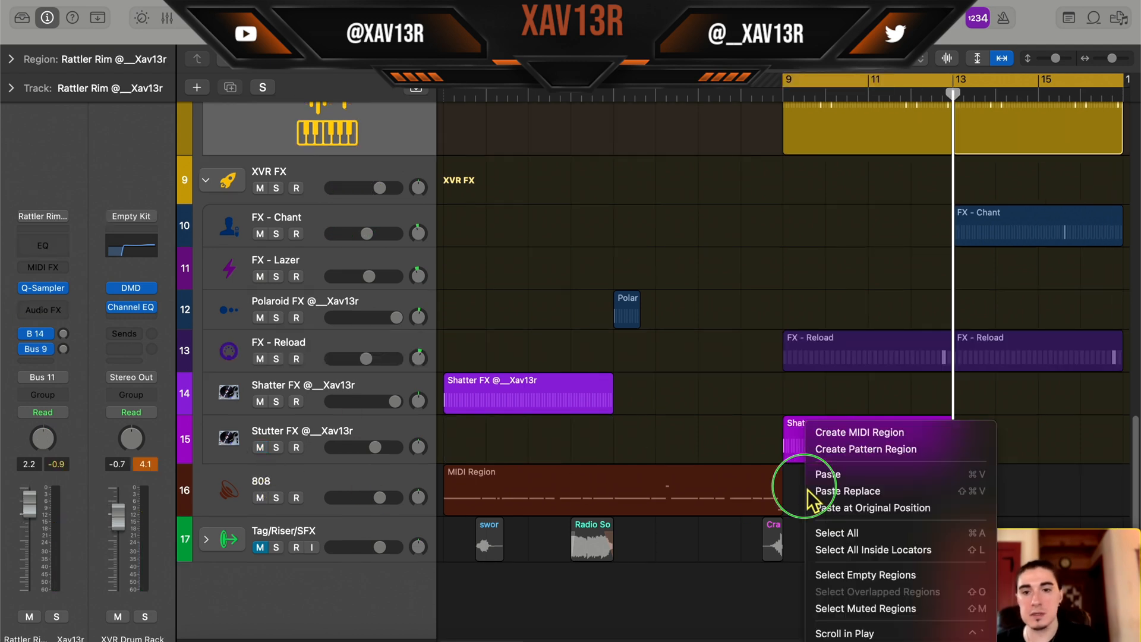
{"action": "left_click", "coordinate": [832, 431]}
{"action": "left_click_drag", "start_coordinate": [819, 506], "coordinate": [1126, 503]}
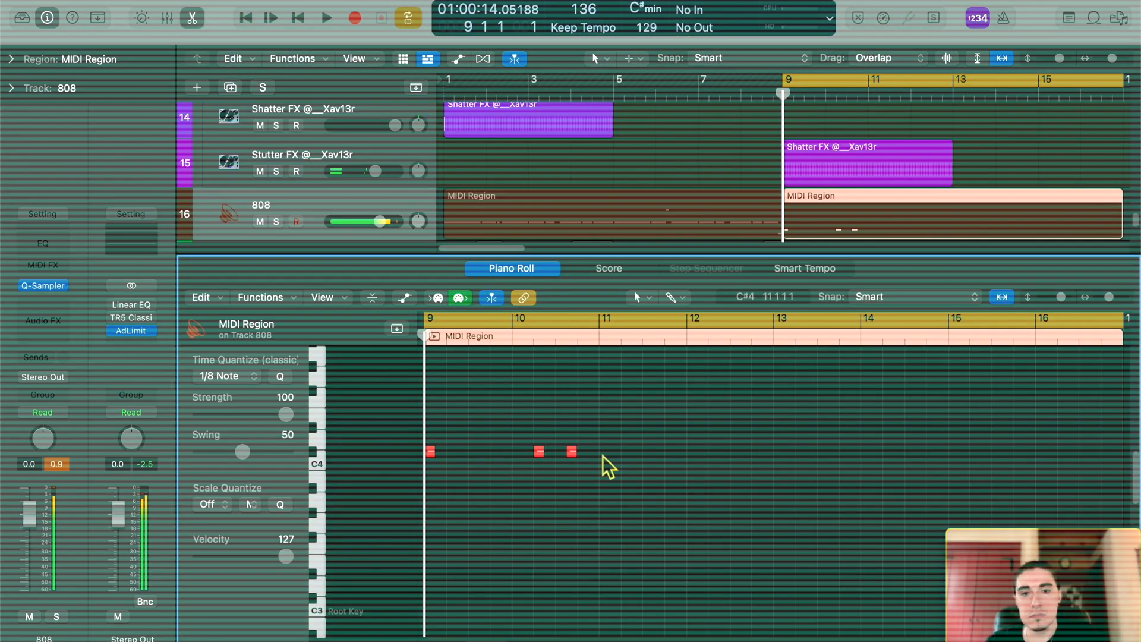
{"action": "left_click", "coordinate": [892, 476]}
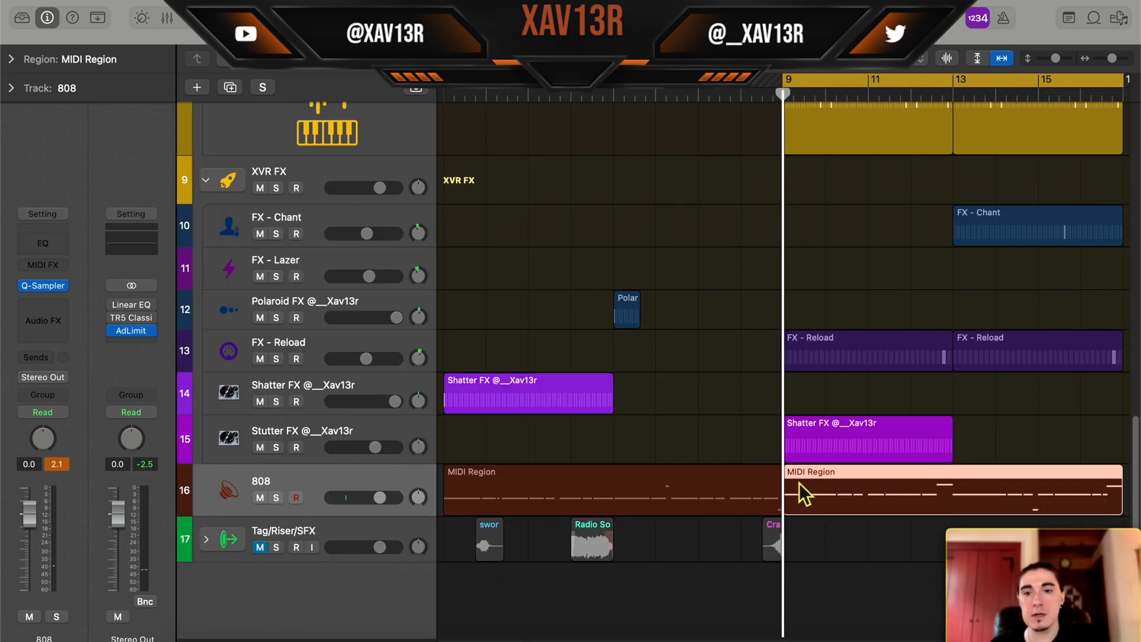
Step: Look over the arrangement's Wormholes, clap, hi-hat and Hyper Snare regions on either side of bar 9
{"action": "scroll", "coordinate": [764, 470], "scroll_direction": "up", "scroll_amount": 10}
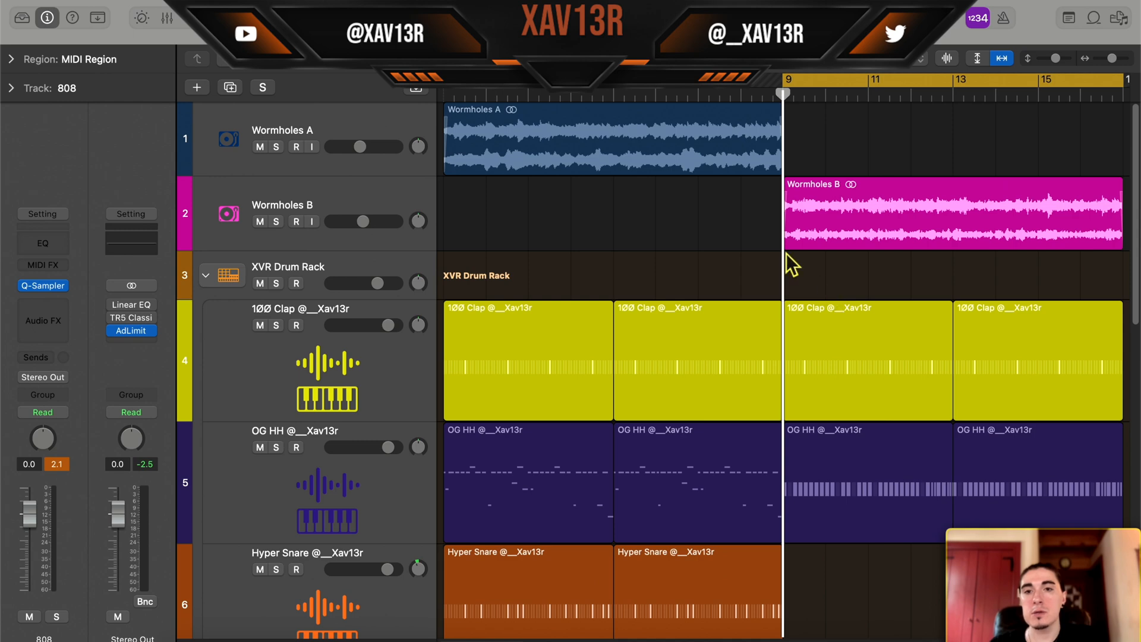
{"action": "scroll", "coordinate": [711, 264], "scroll_direction": "left", "scroll_amount": 1}
{"action": "scroll", "coordinate": [712, 261], "scroll_direction": "right", "scroll_amount": 1}
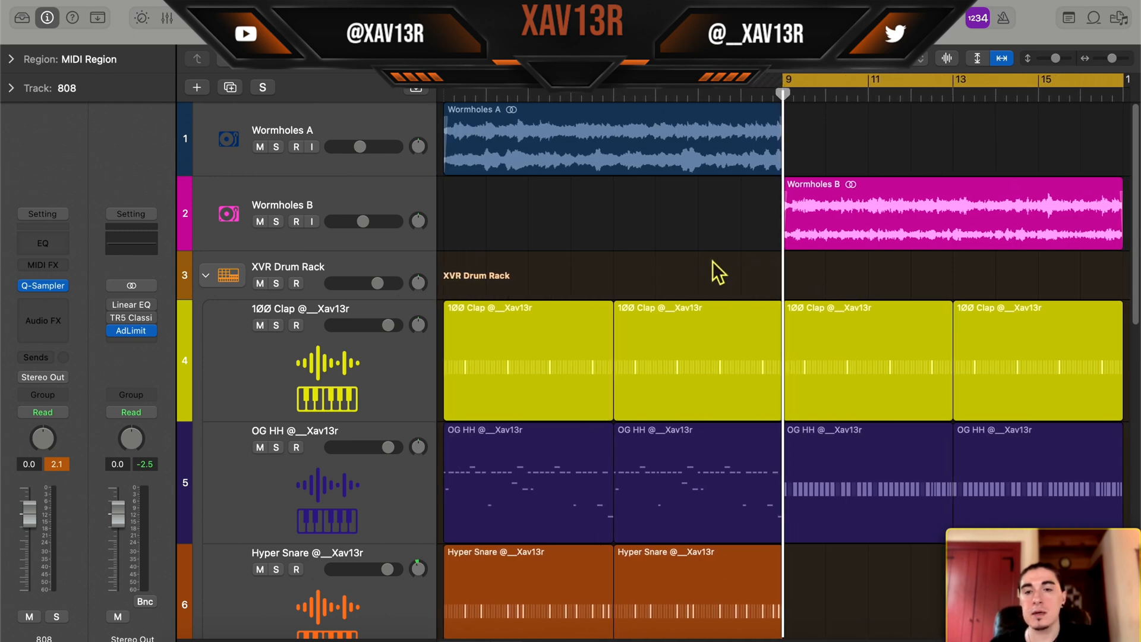
{"action": "scroll", "coordinate": [712, 262], "scroll_direction": "down", "scroll_amount": 3}
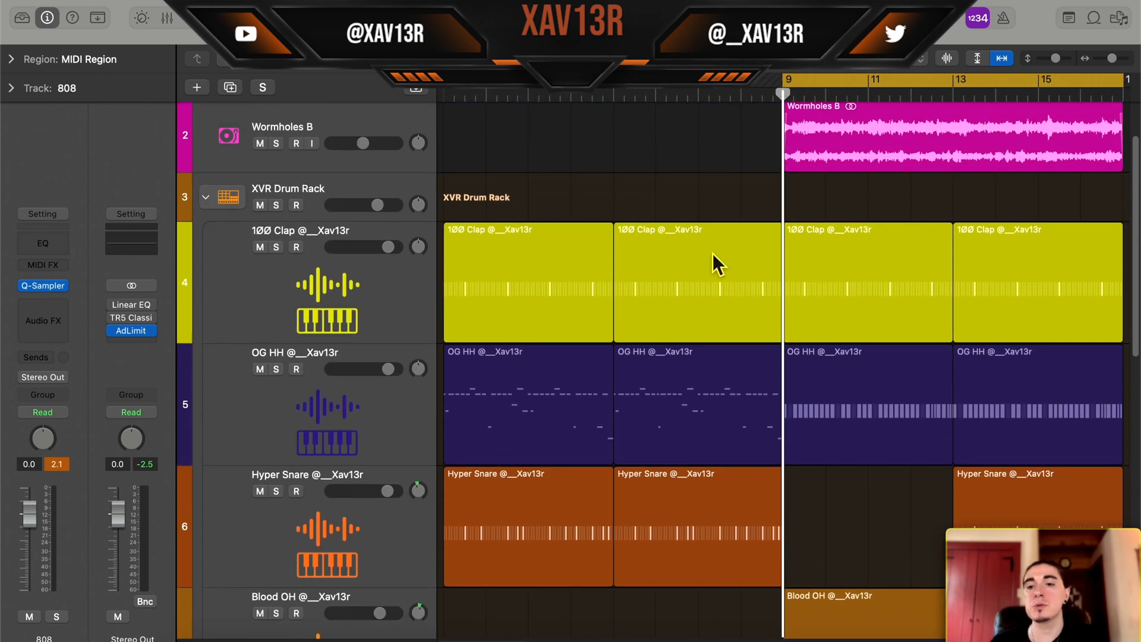